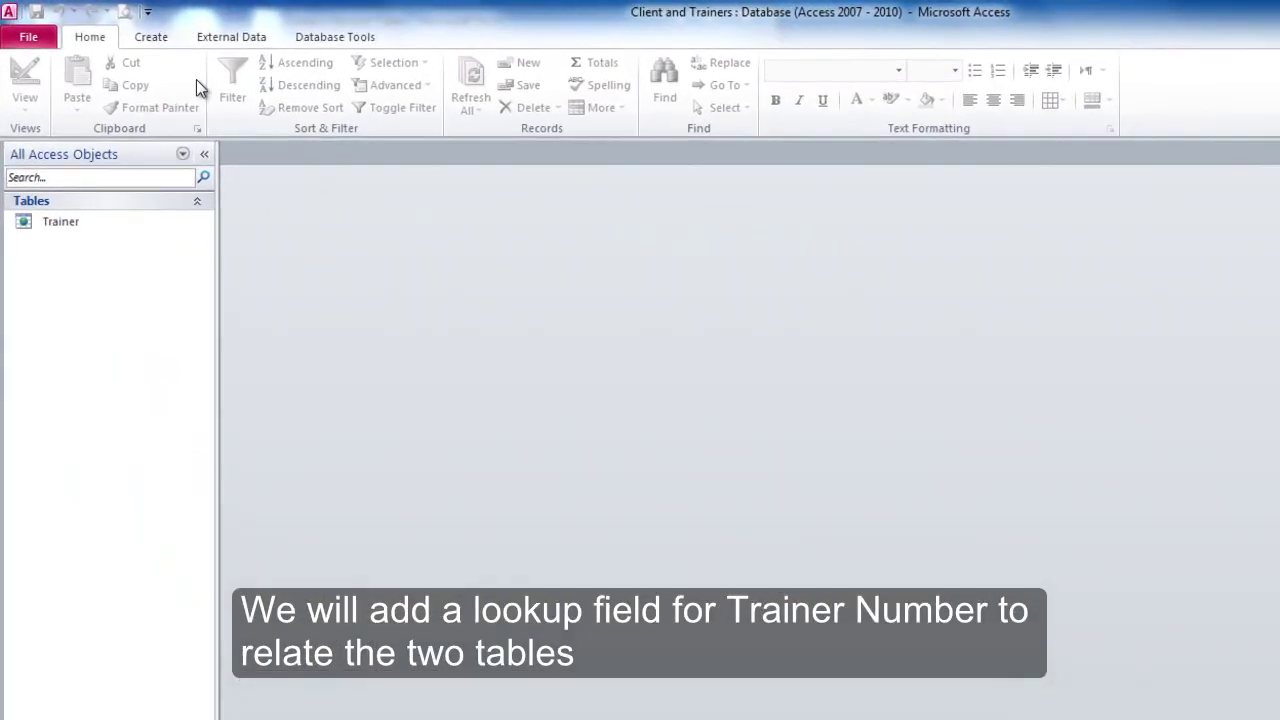
- Create a new table and add a Text field named Client Number after the ID field
{"action": "left_click", "coordinate": [183, 45]}
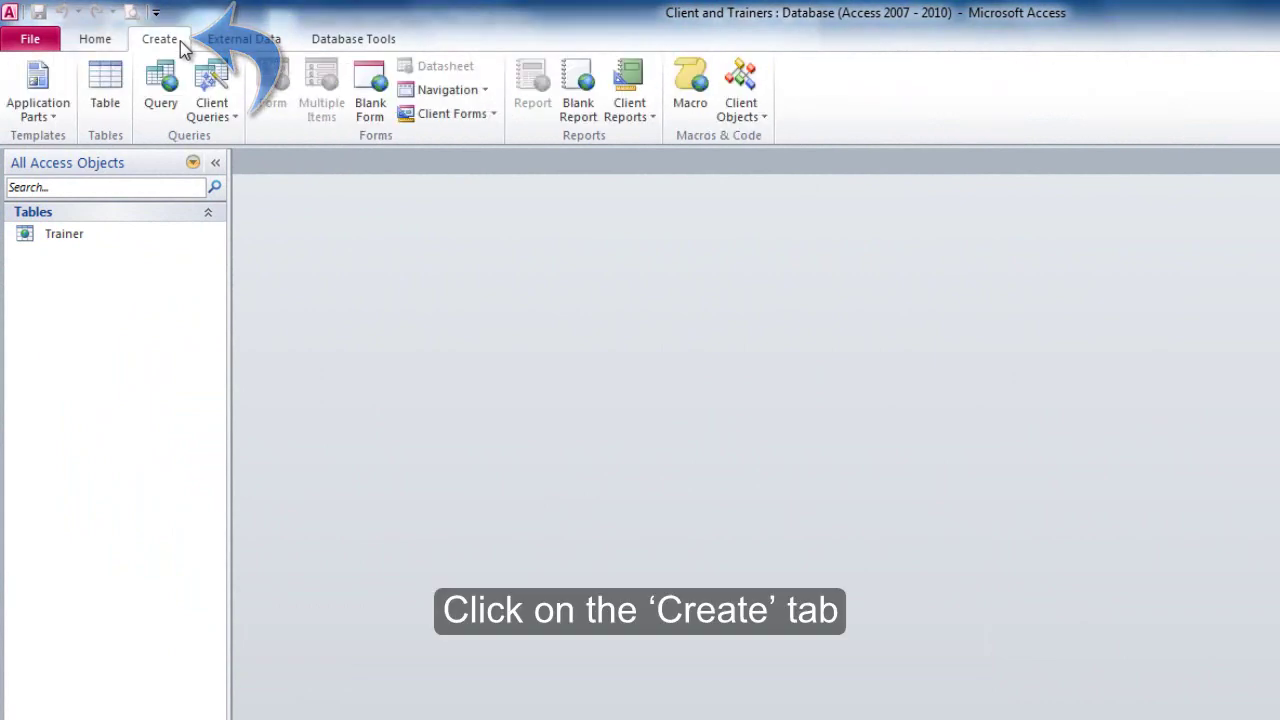
{"action": "left_click", "coordinate": [108, 85]}
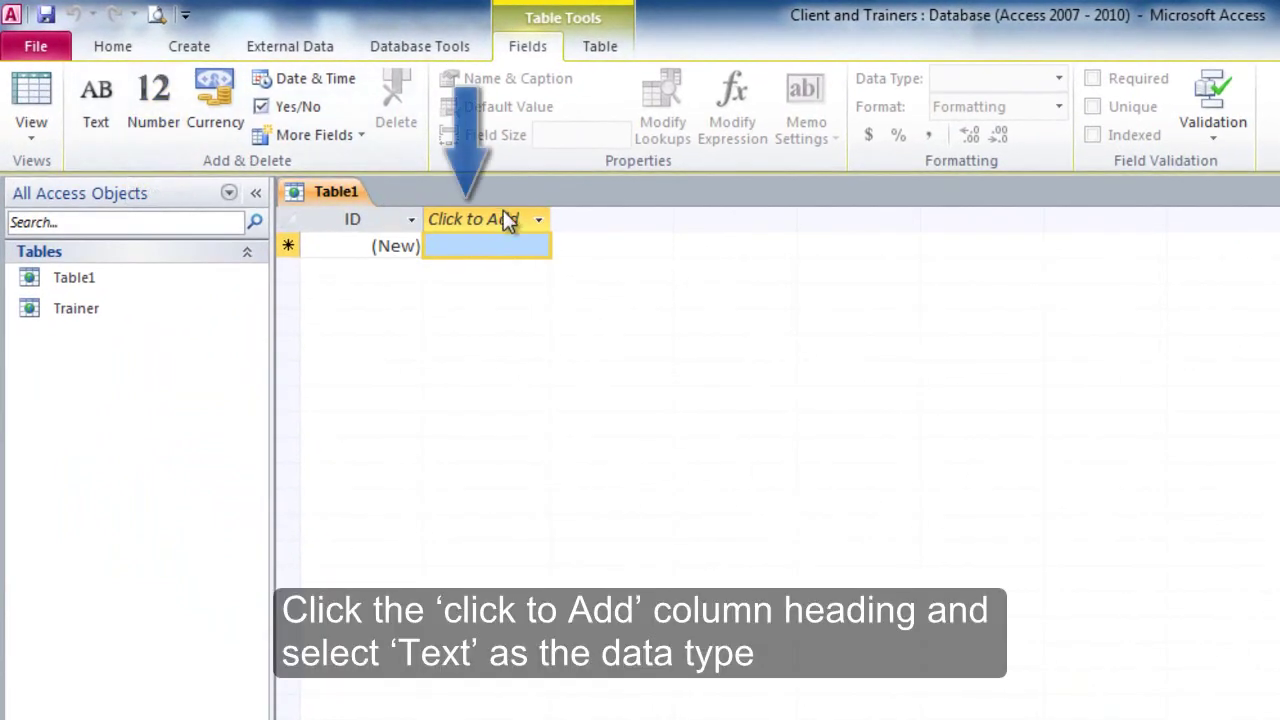
{"action": "left_click", "coordinate": [536, 220]}
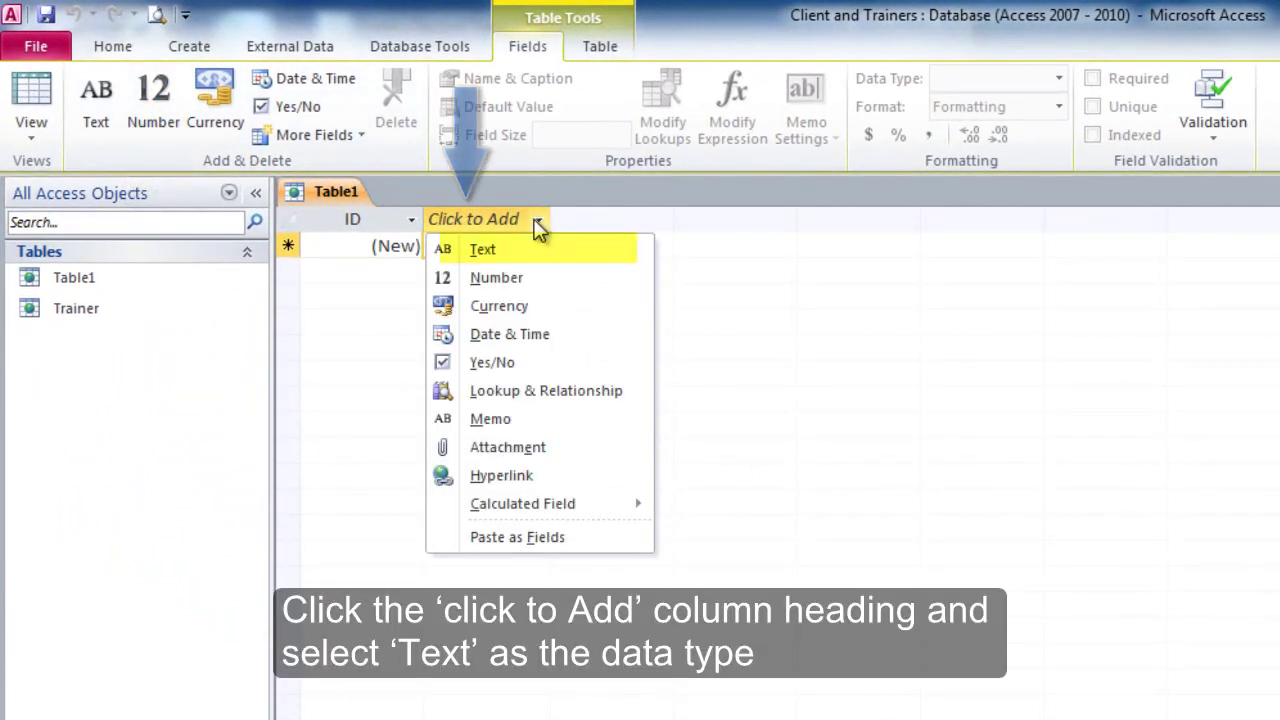
{"action": "left_click", "coordinate": [539, 251]}
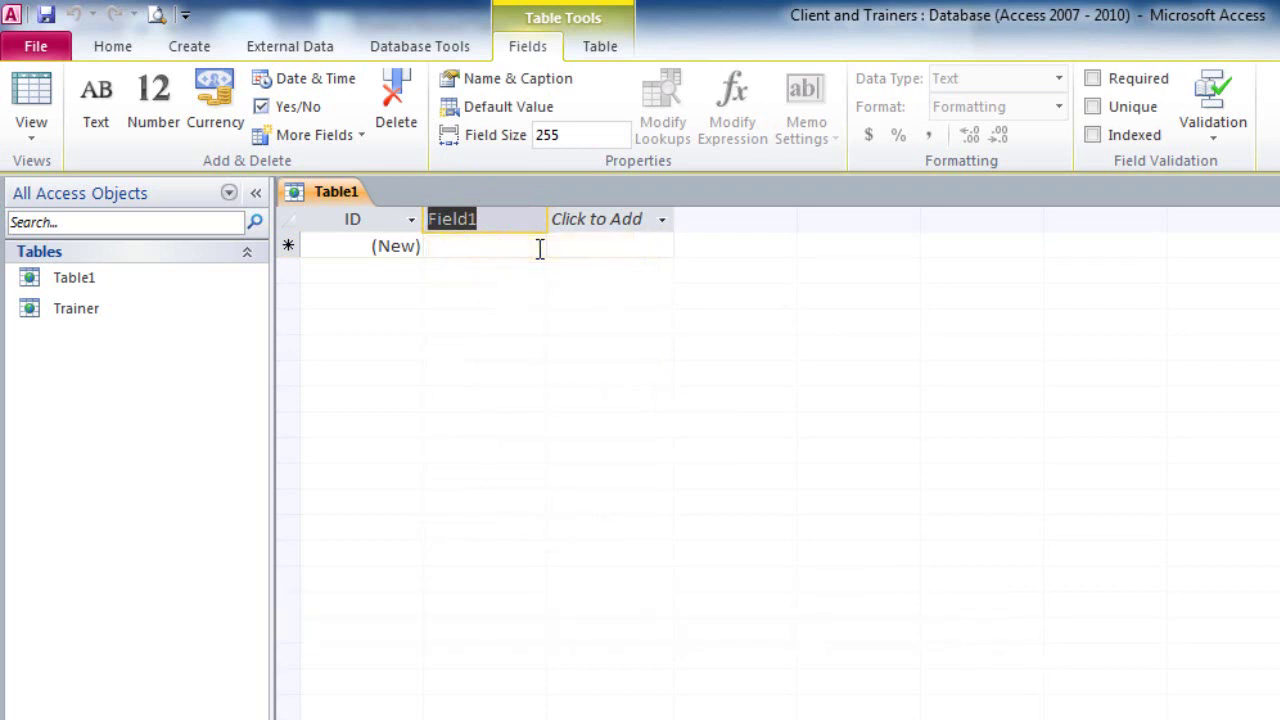
{"action": "type", "text": "Clien"}
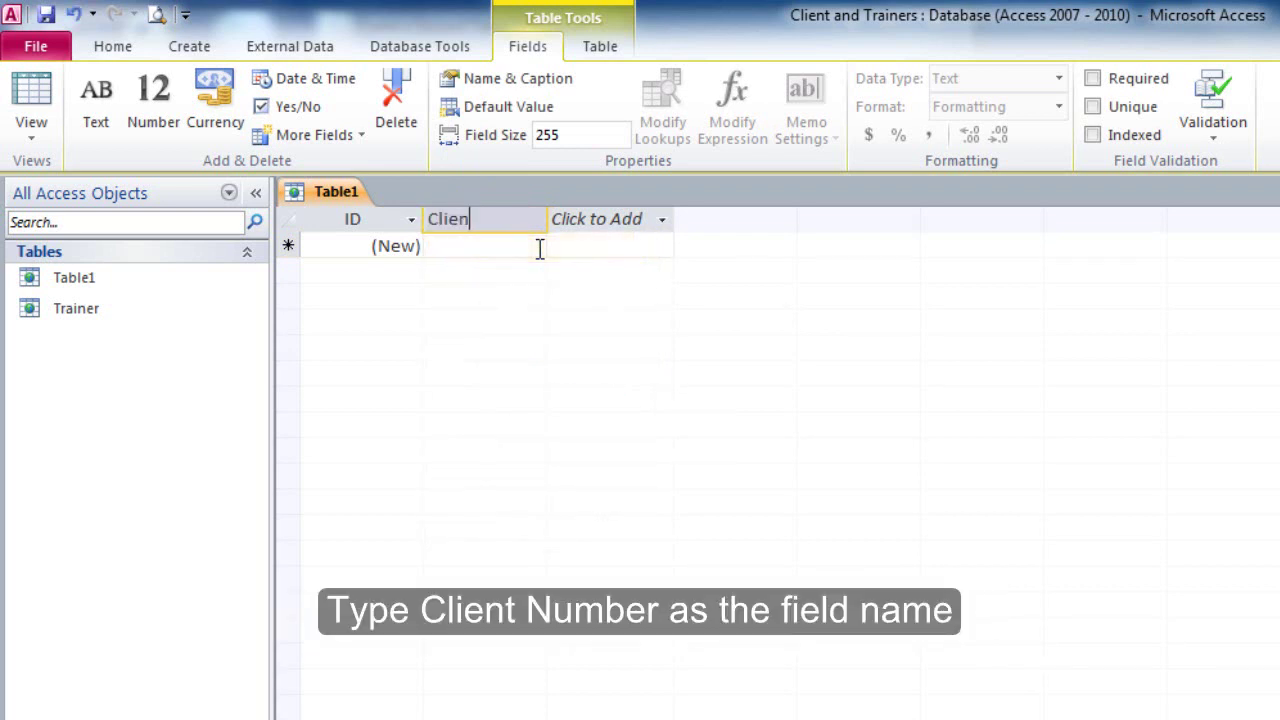
{"action": "type", "text": "t Number"}
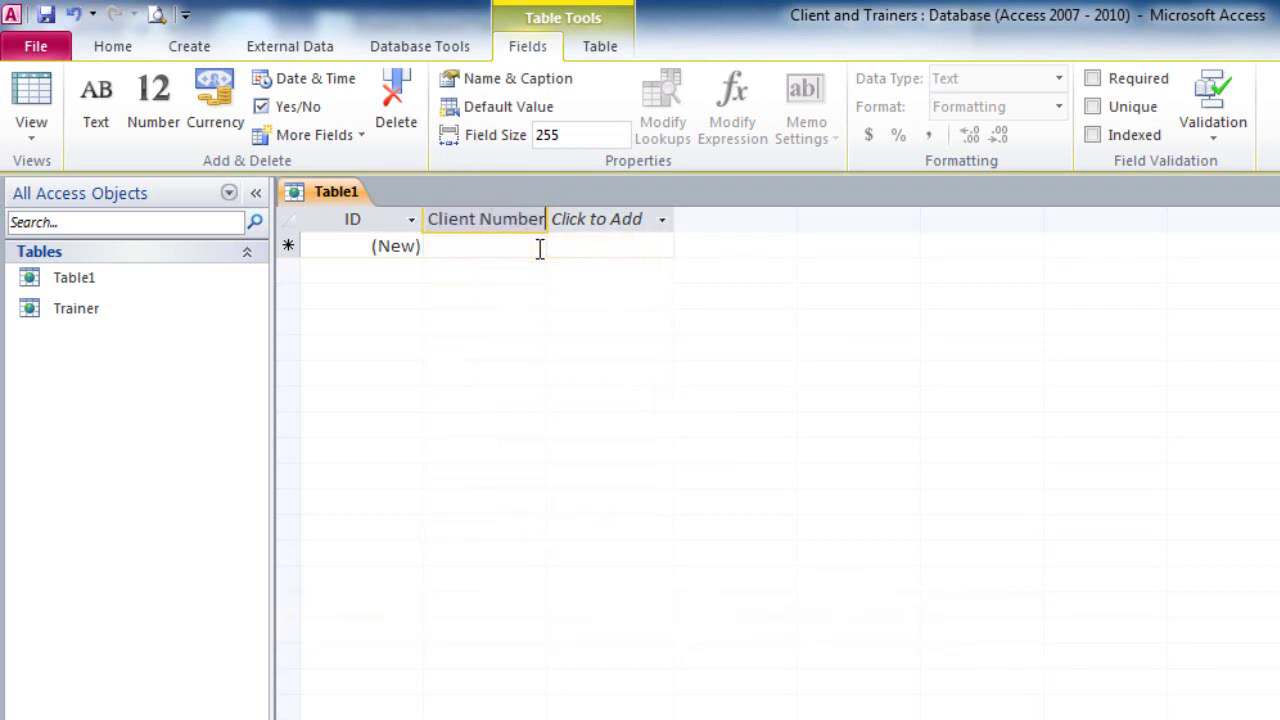
{"action": "left_click", "coordinate": [539, 249]}
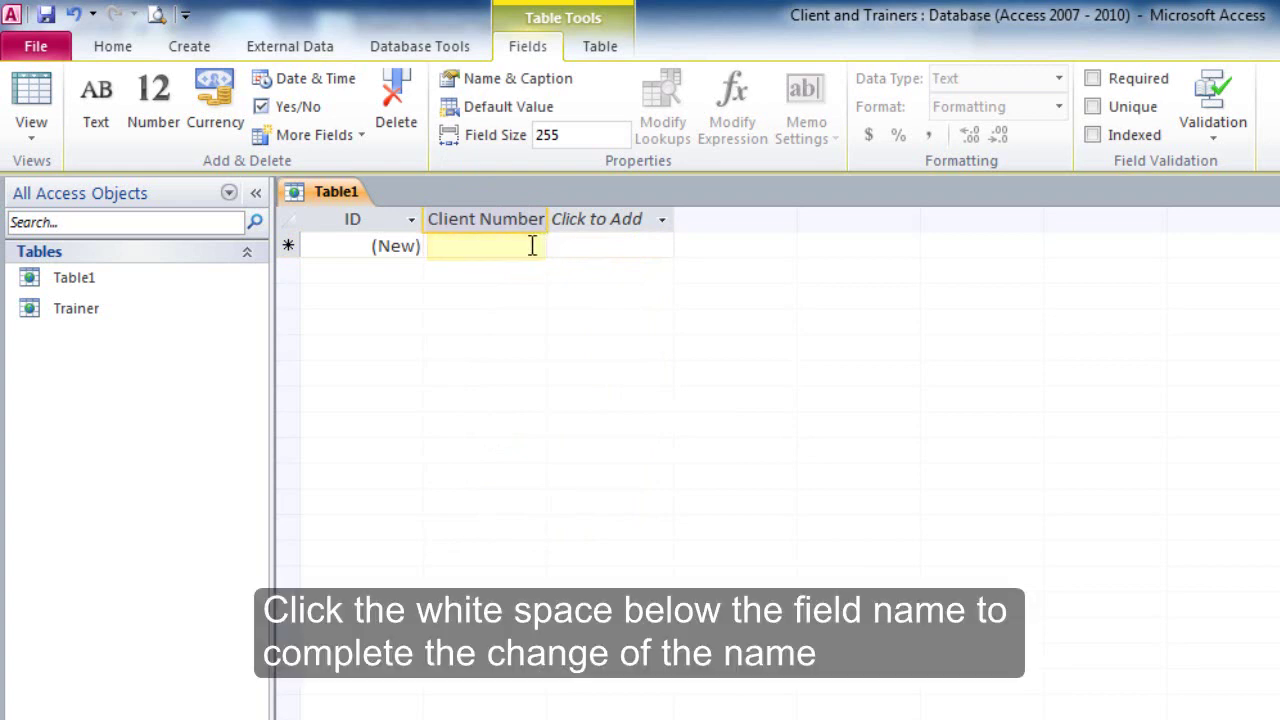
{"action": "left_click", "coordinate": [532, 246]}
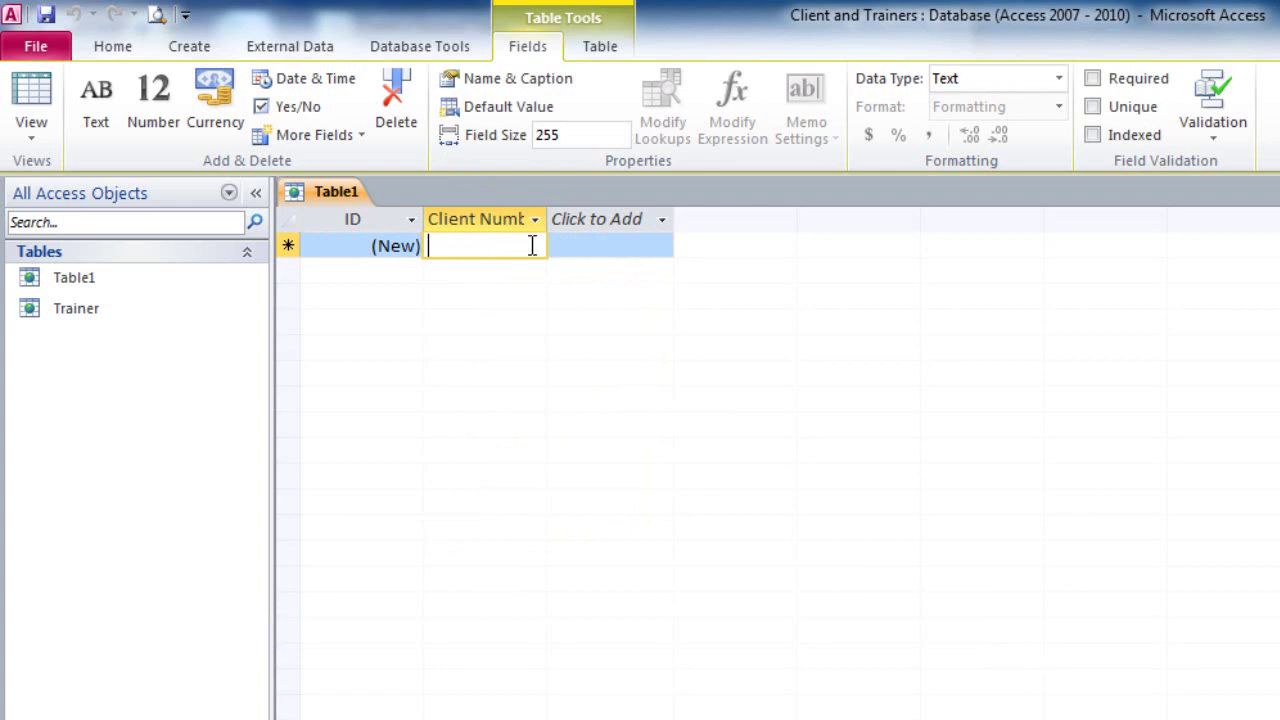
- Set the Client Number field's size to 4 and make the field required and unique
{"action": "left_click", "coordinate": [566, 134]}
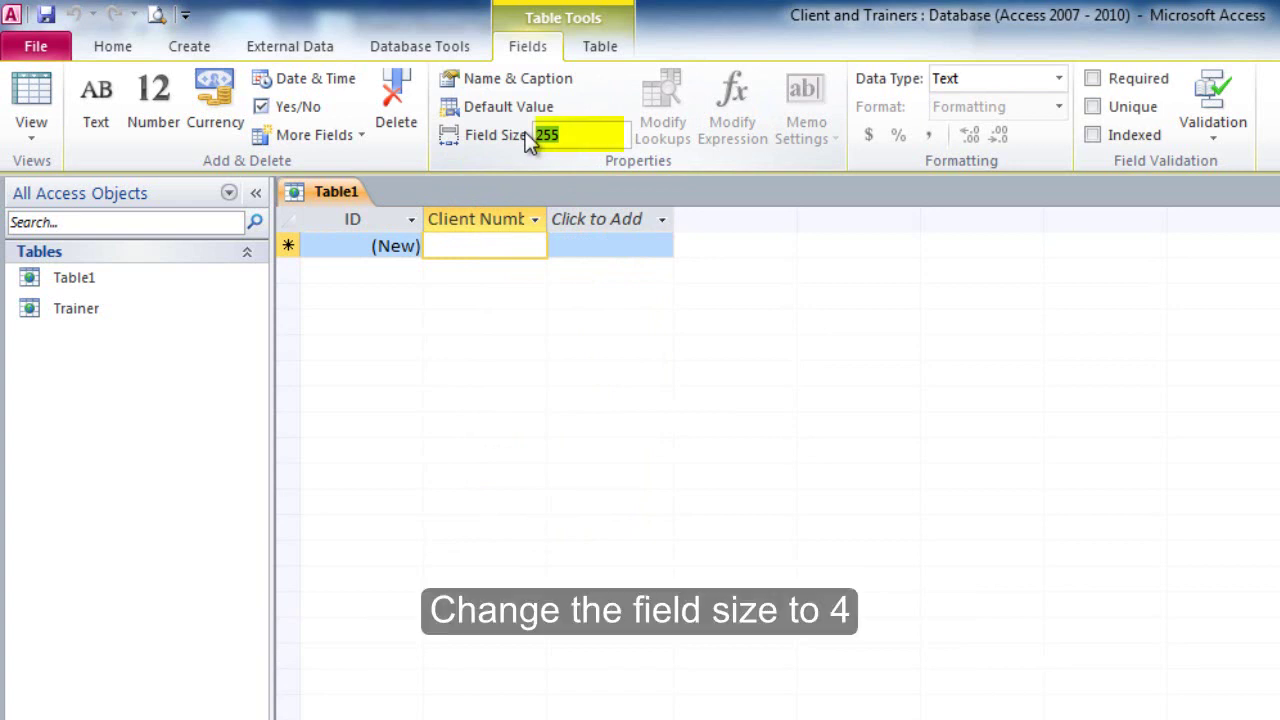
{"action": "type", "text": "4"}
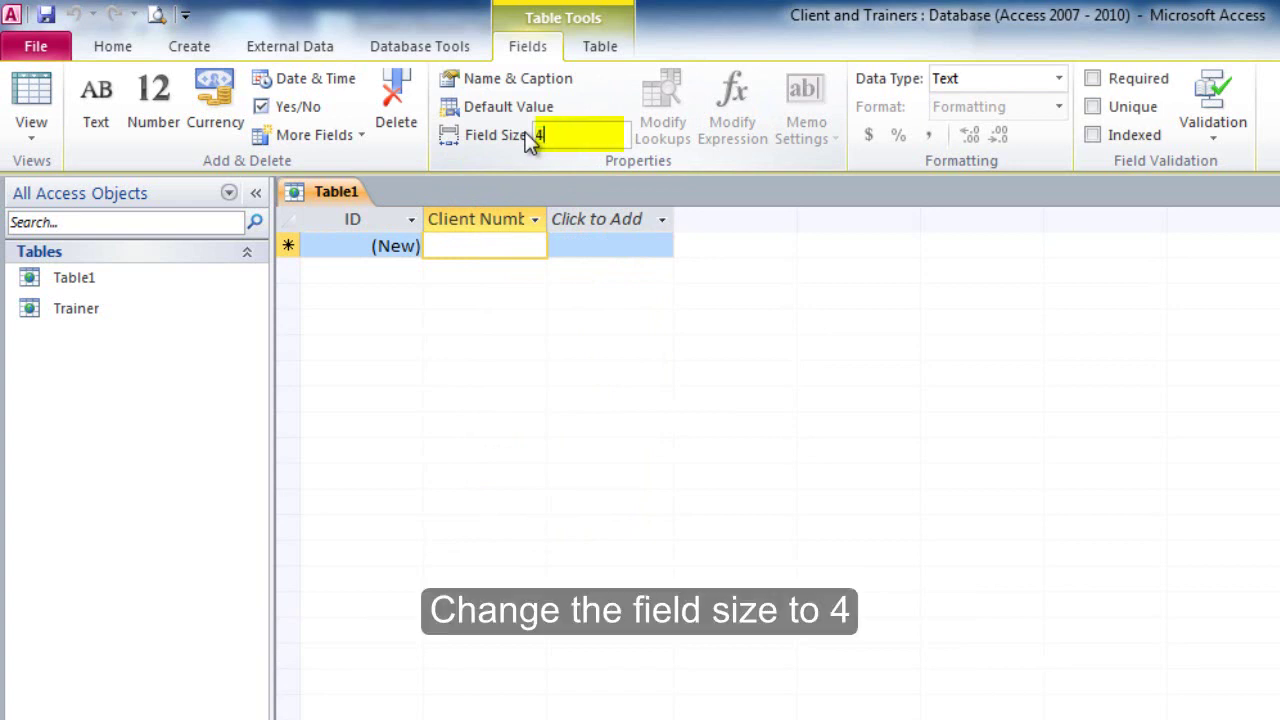
{"action": "left_click", "coordinate": [1091, 79]}
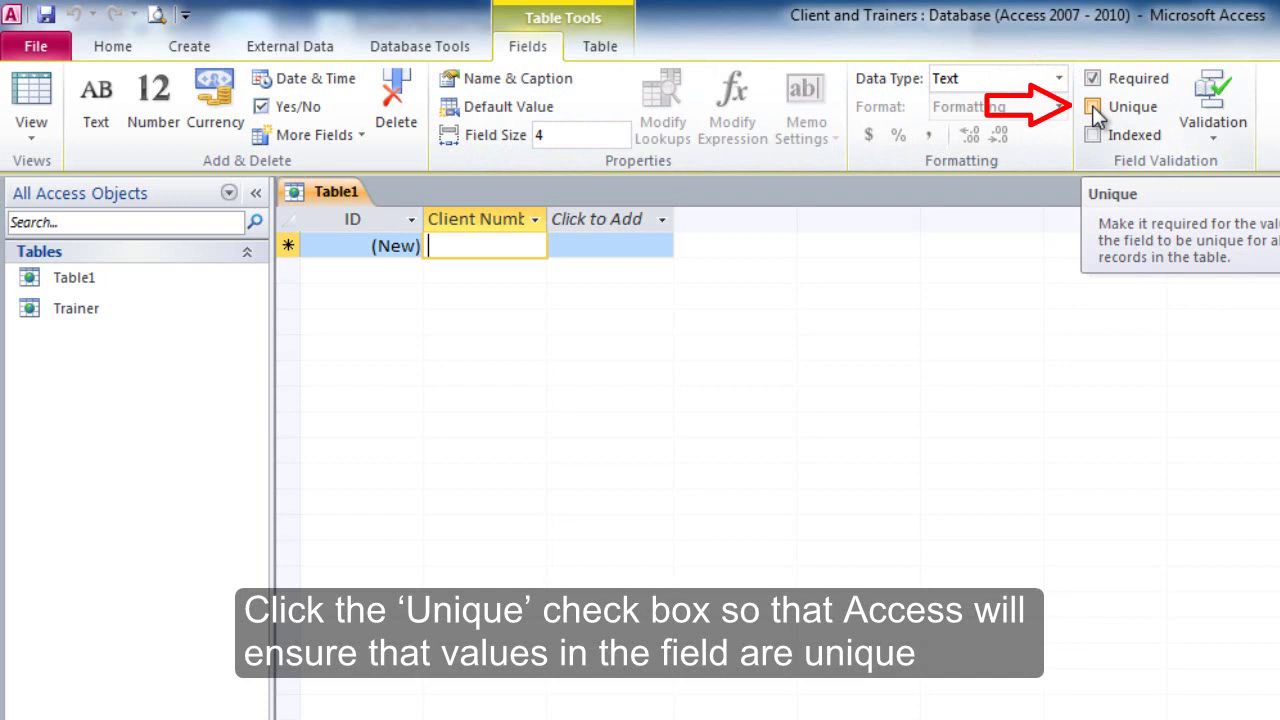
{"action": "left_click", "coordinate": [1094, 108]}
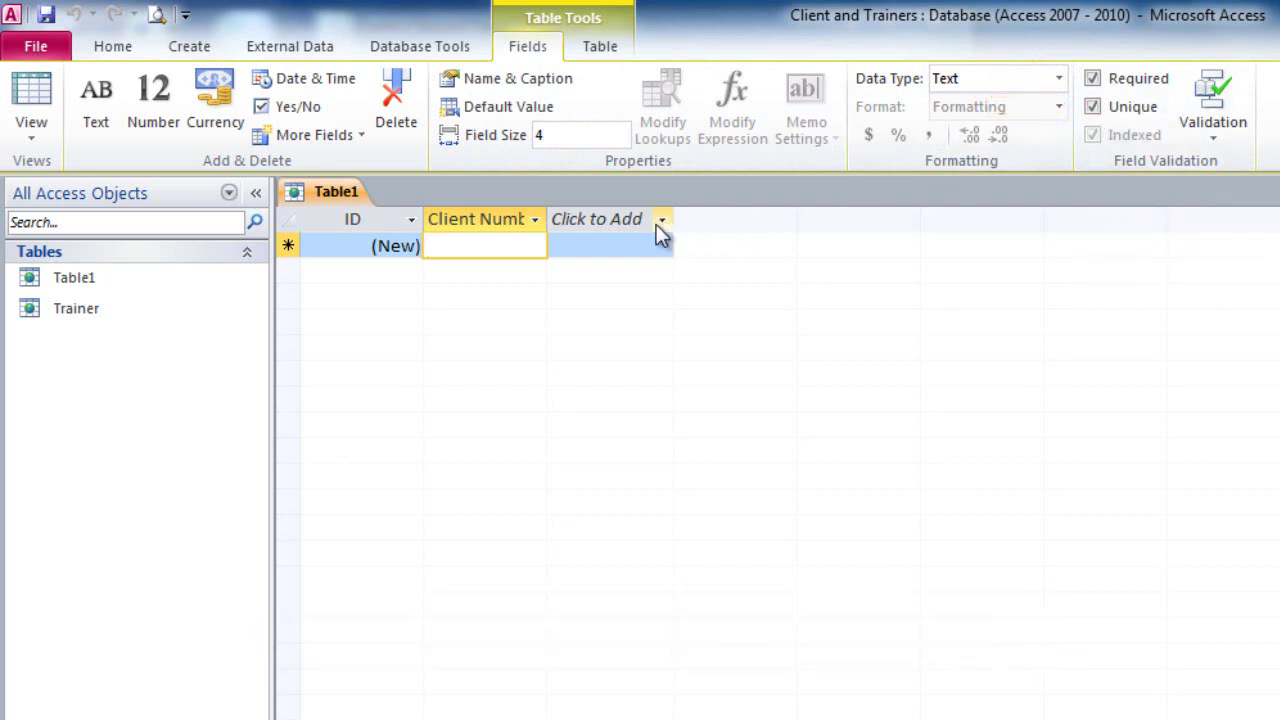
- Add the Name-Address Quick Start fields after Client Number and delete the Last Name field from them
{"action": "left_click", "coordinate": [626, 245]}
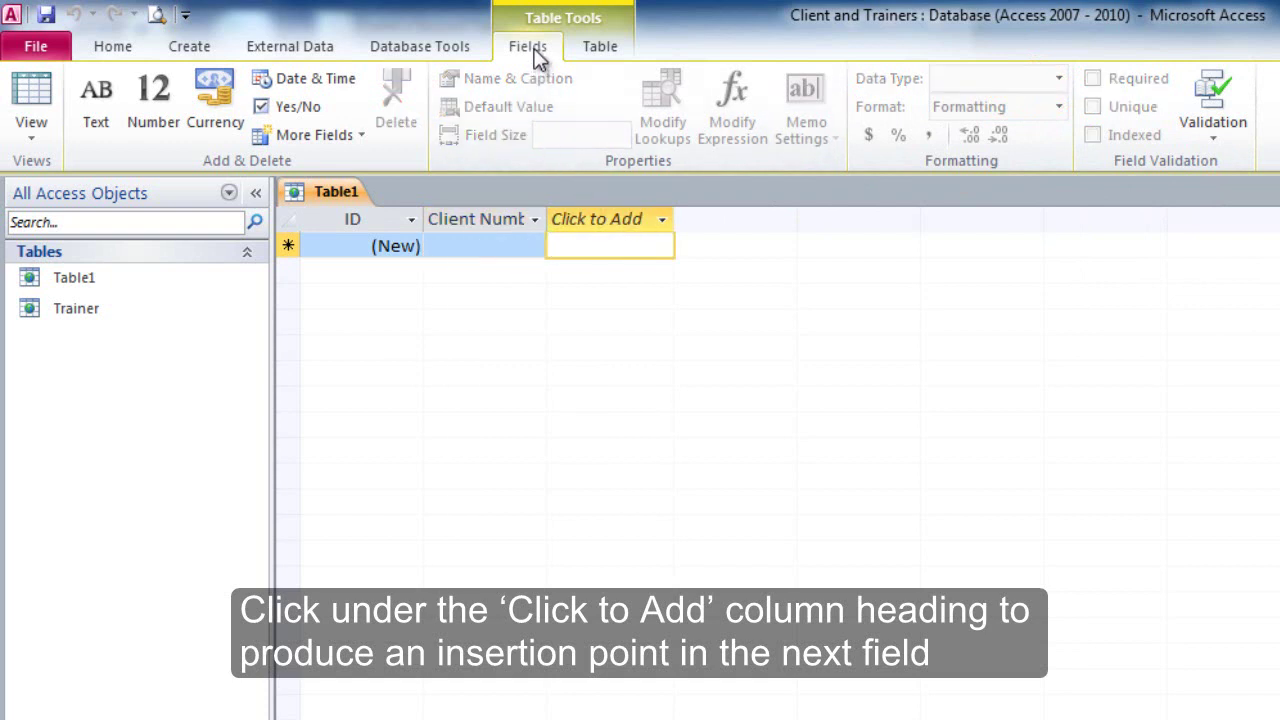
{"action": "left_click", "coordinate": [366, 142]}
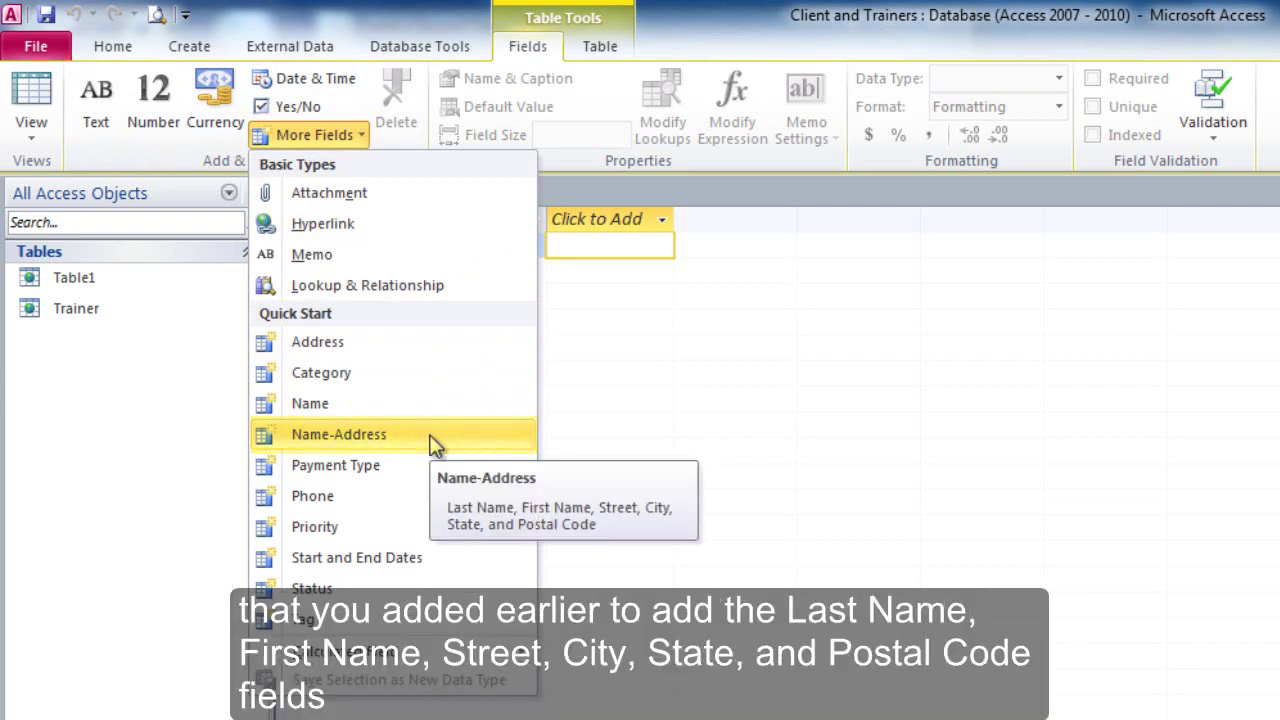
{"action": "left_click", "coordinate": [435, 445]}
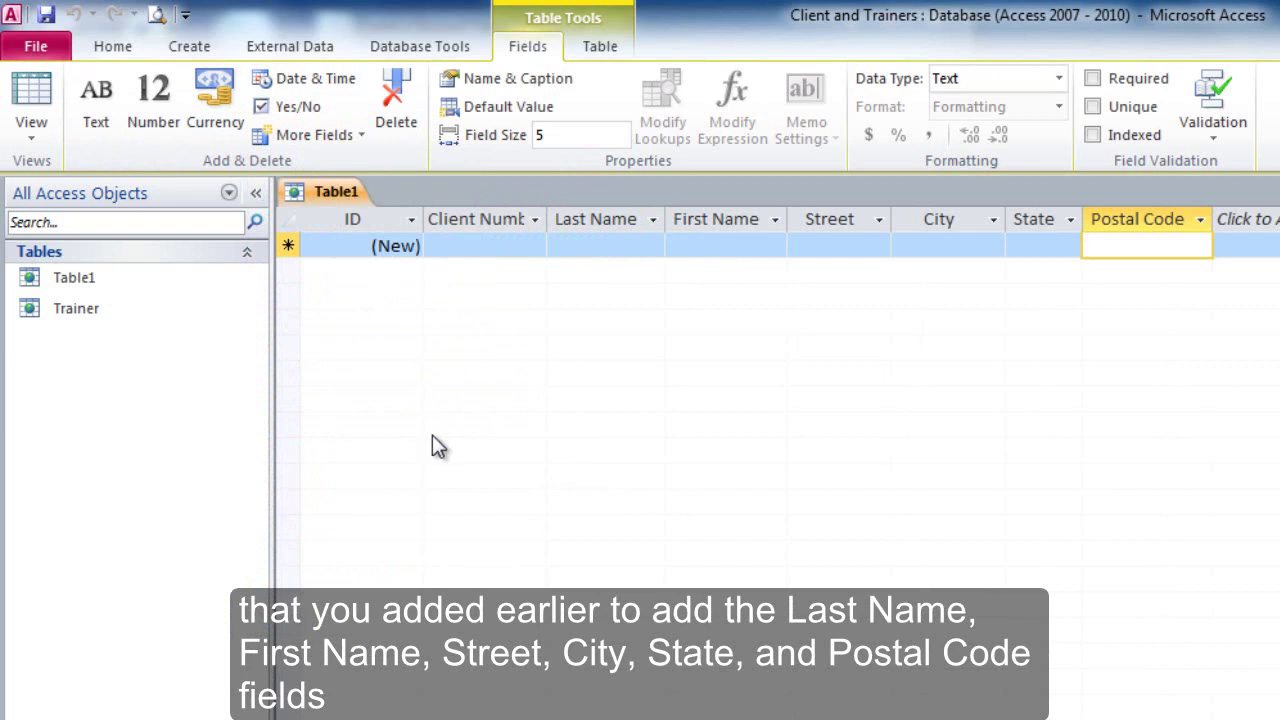
{"action": "right_click", "coordinate": [628, 230]}
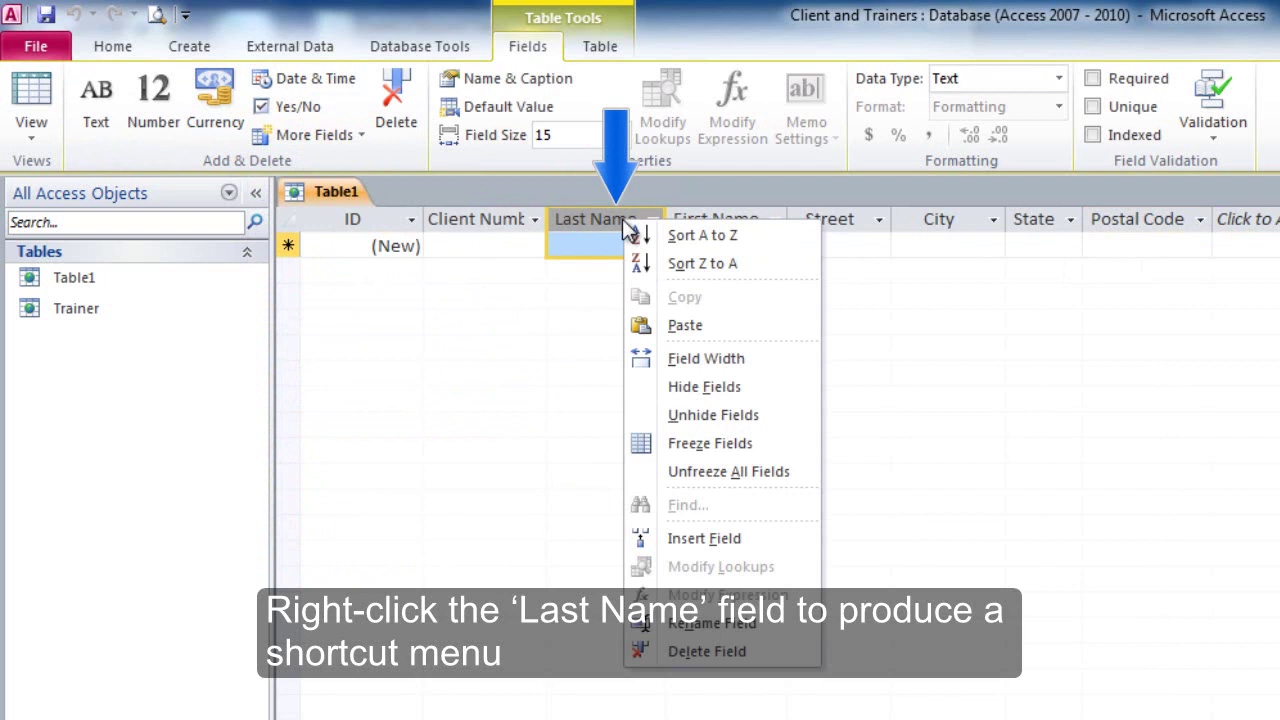
{"action": "left_click", "coordinate": [770, 655]}
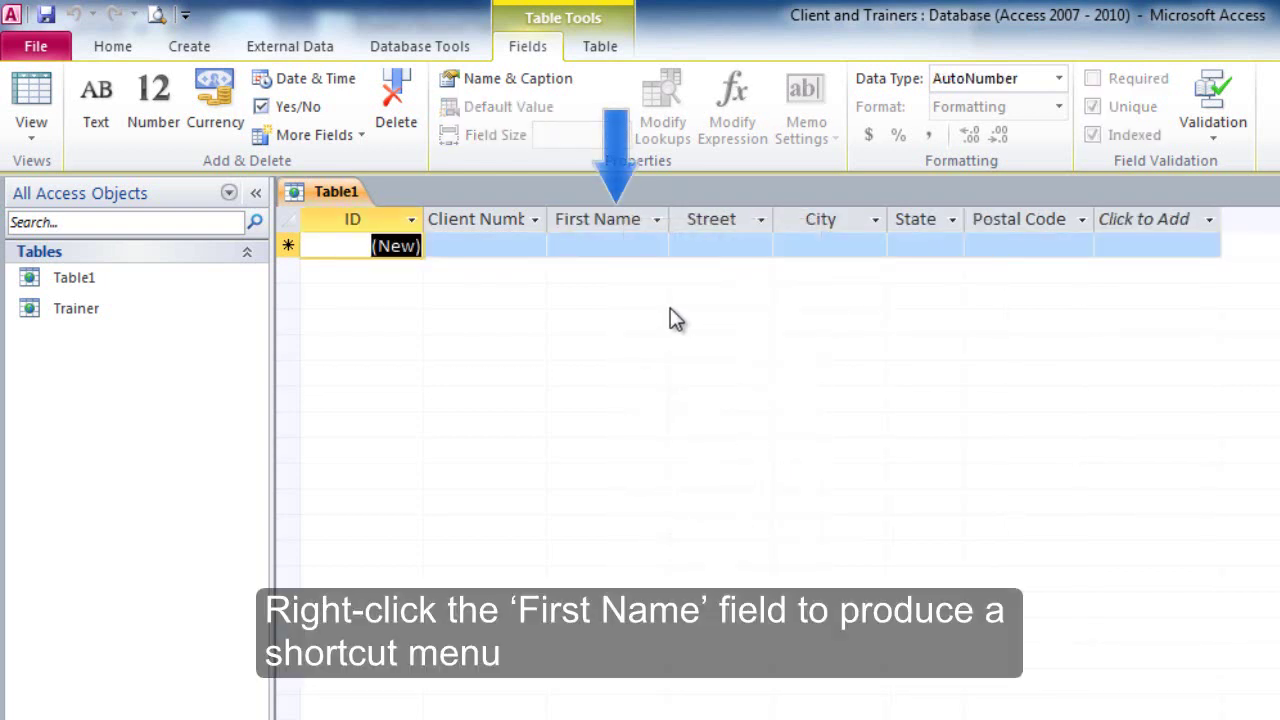
- Rename the First Name field as Client Name
{"action": "right_click", "coordinate": [635, 222]}
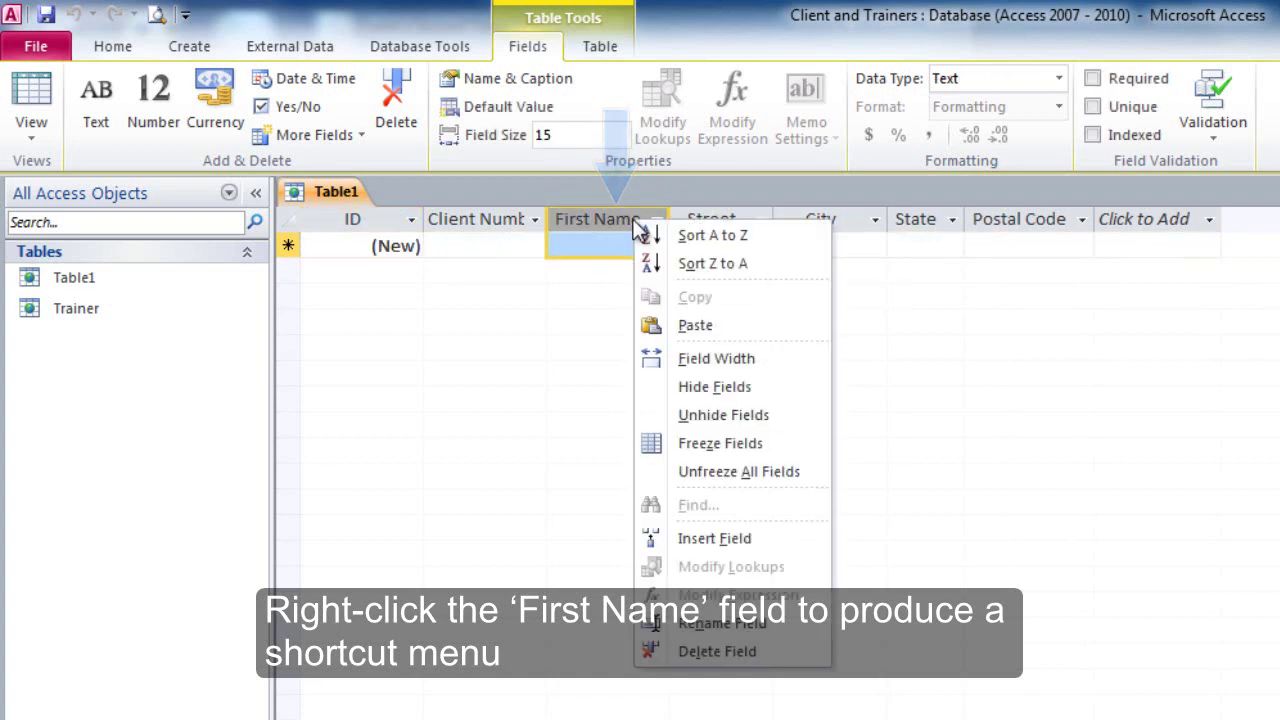
{"action": "left_click", "coordinate": [746, 625]}
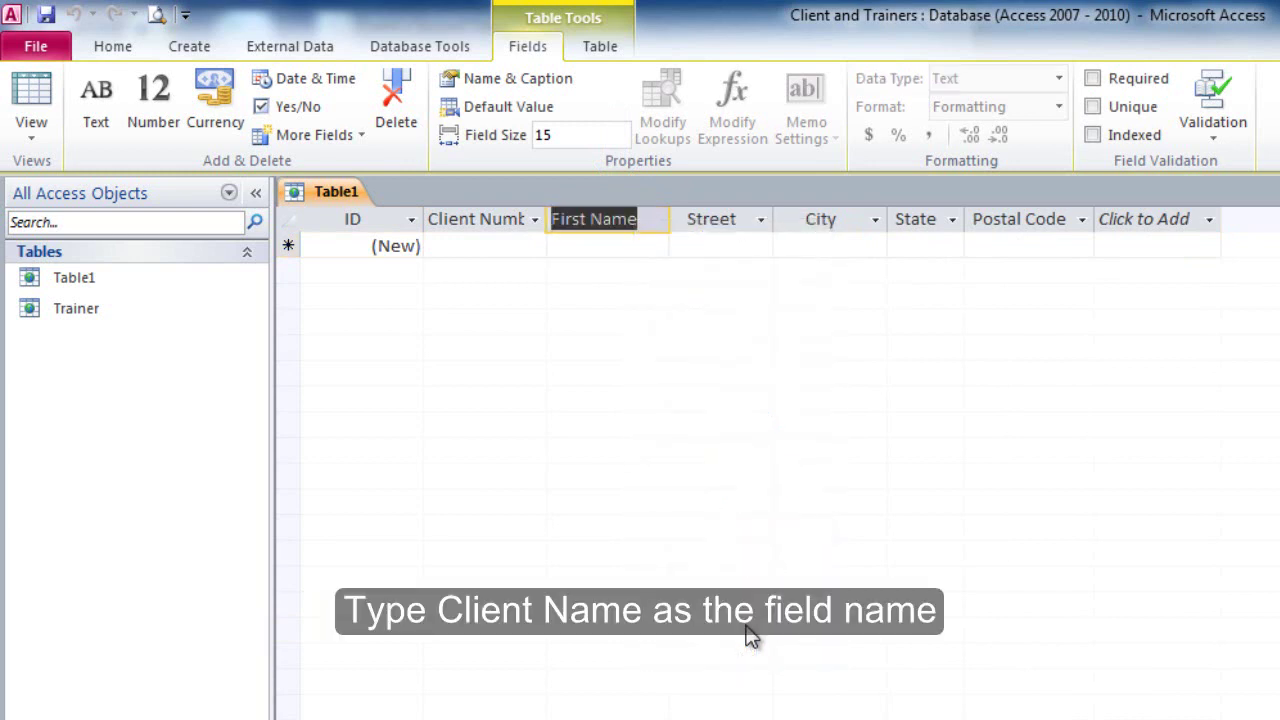
{"action": "type", "text": "Client "}
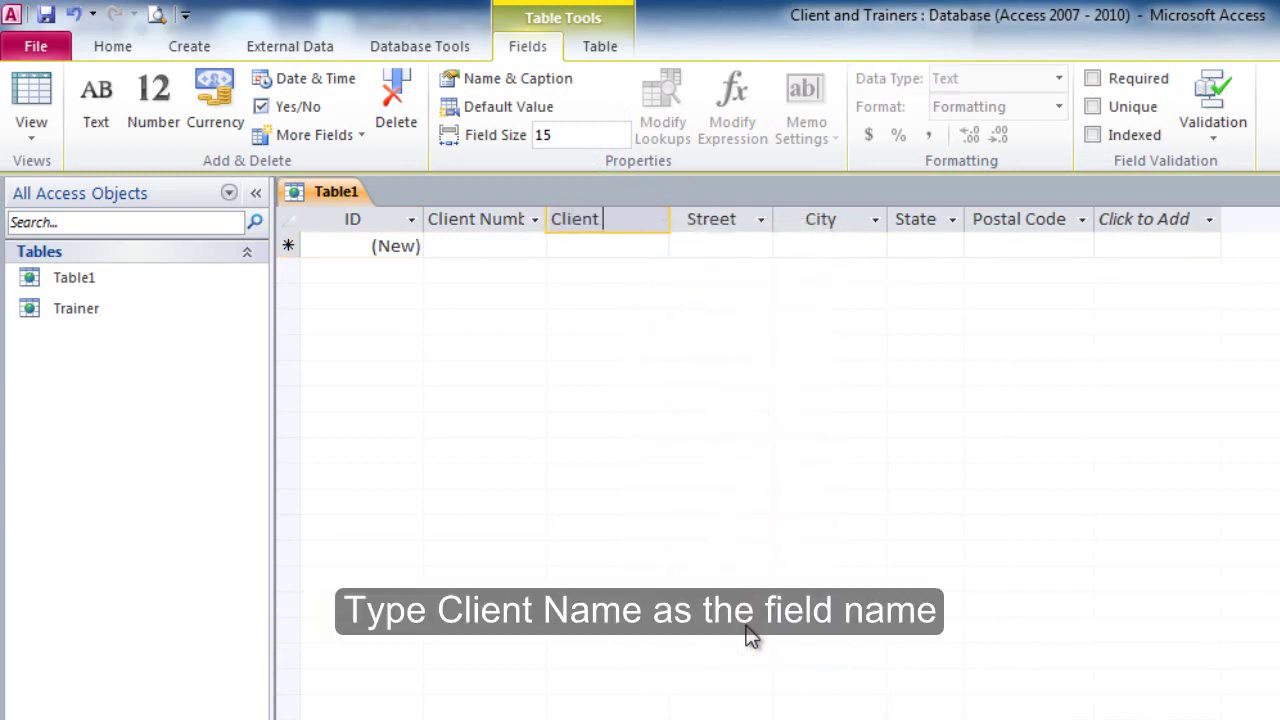
{"action": "type", "text": "Name"}
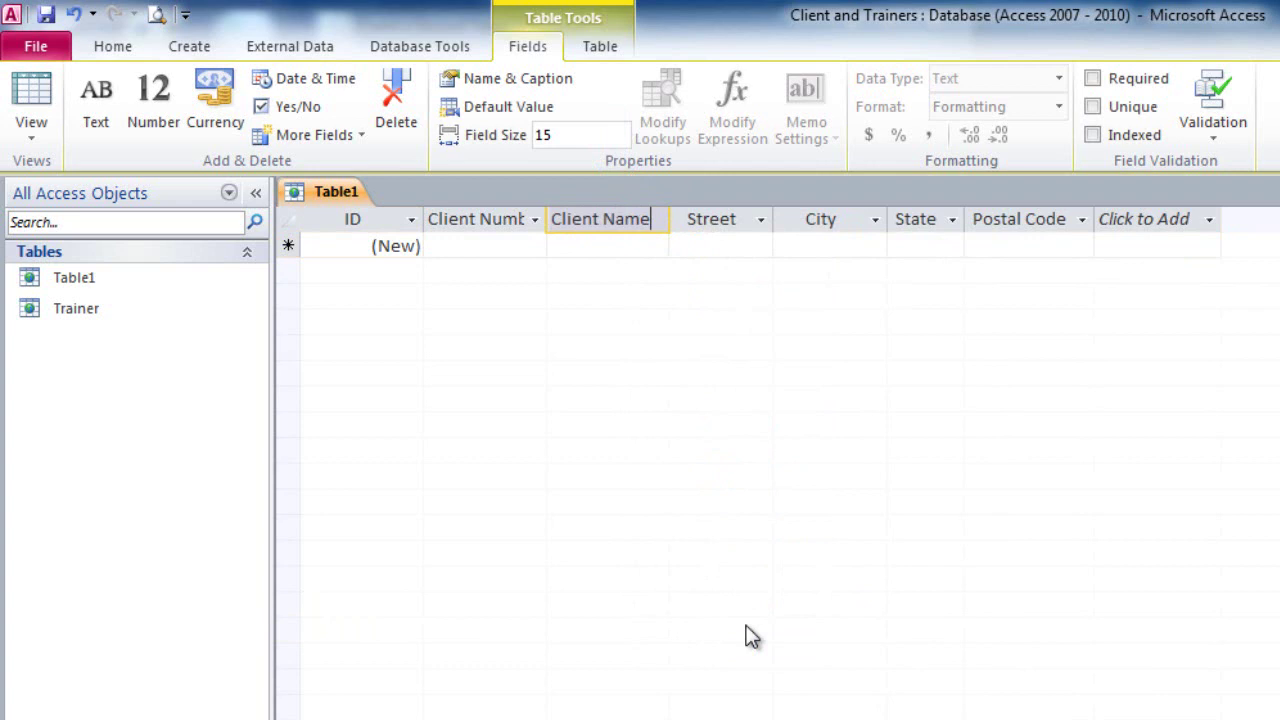
{"action": "left_click", "coordinate": [618, 249]}
{"action": "left_click", "coordinate": [618, 249]}
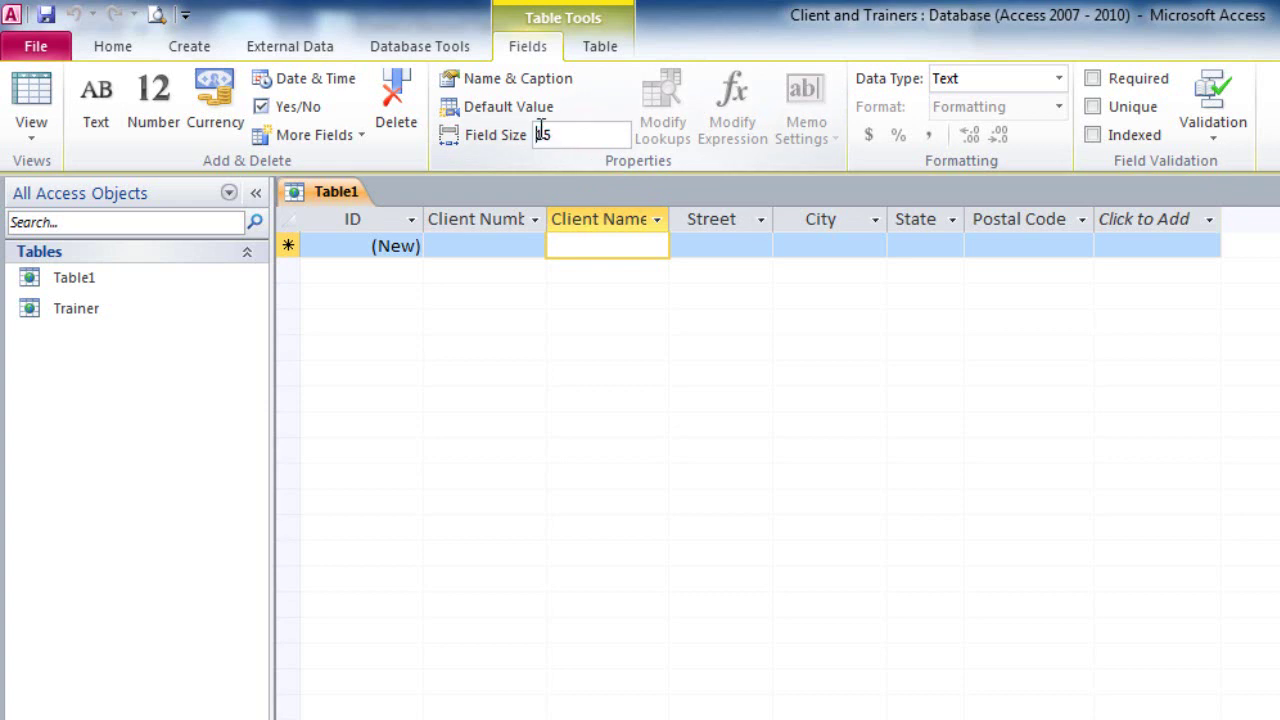
- Set the Client Name field's size to 30
{"action": "left_click_drag", "start_coordinate": [558, 134], "coordinate": [524, 128]}
{"action": "type", "text": "30"}
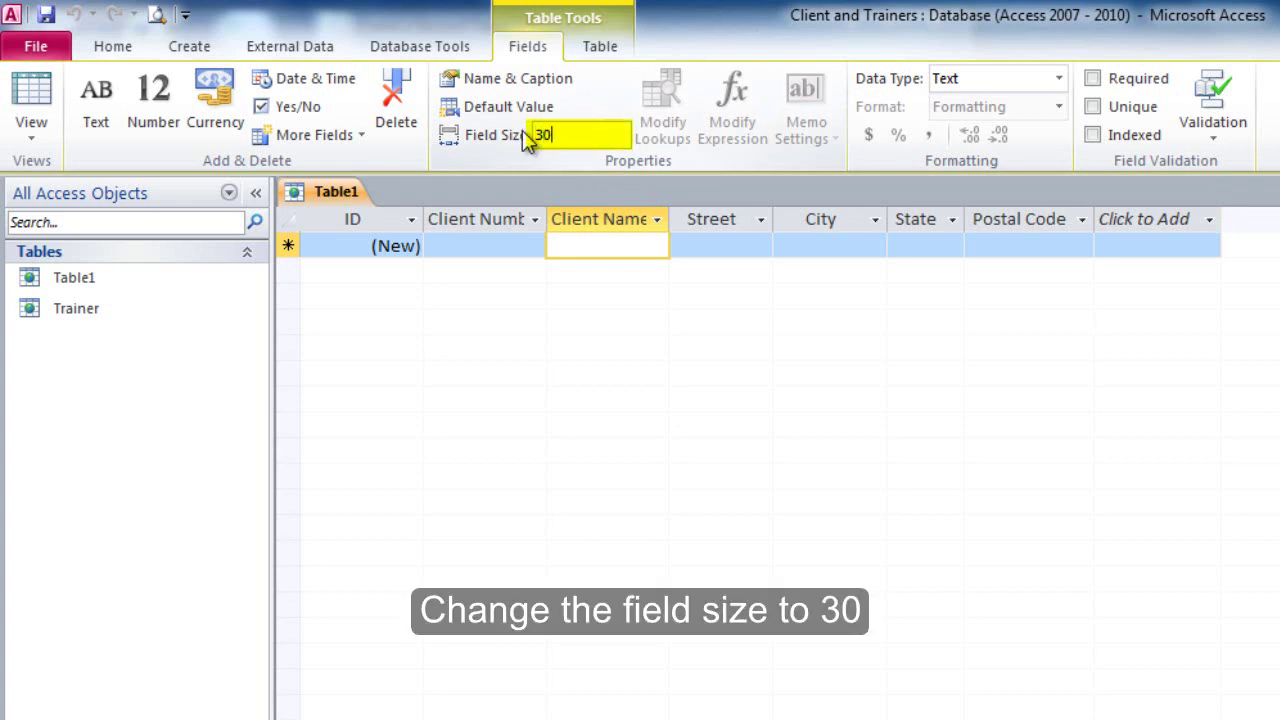
{"action": "key", "text": "Return"}
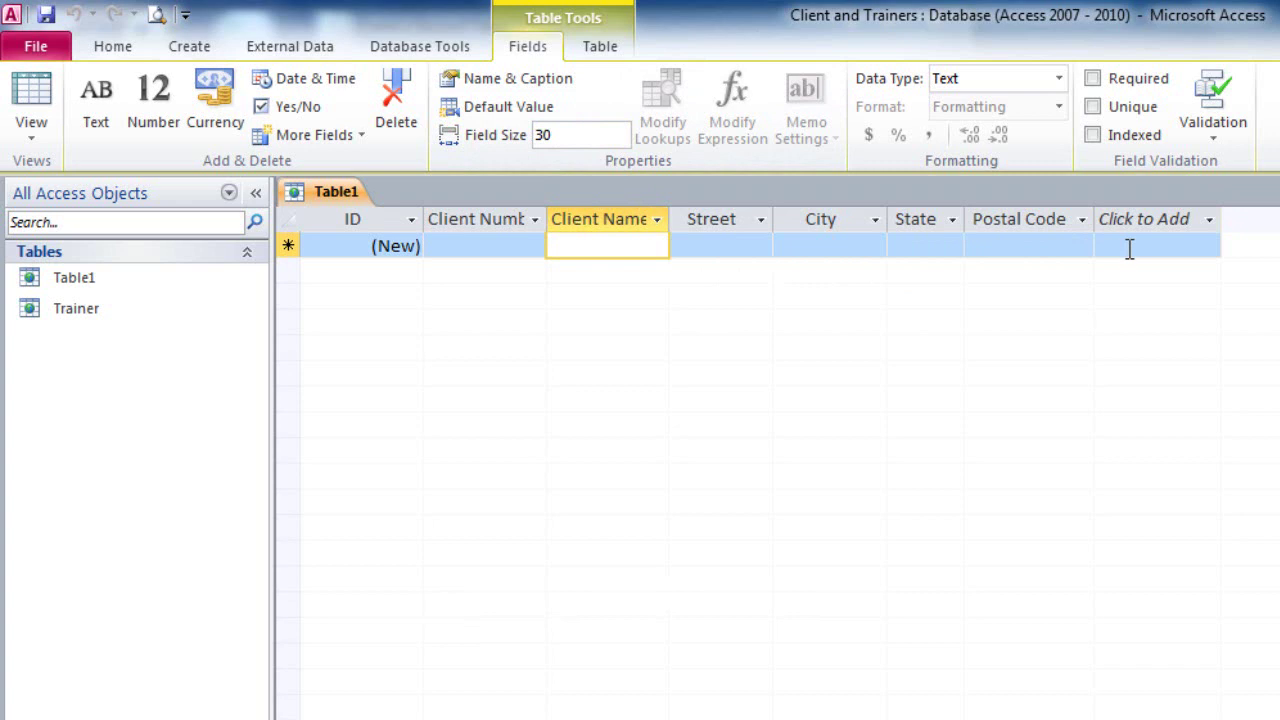
- Add a Currency field named Amount Paid after the Postal Code field
{"action": "left_click", "coordinate": [1180, 246]}
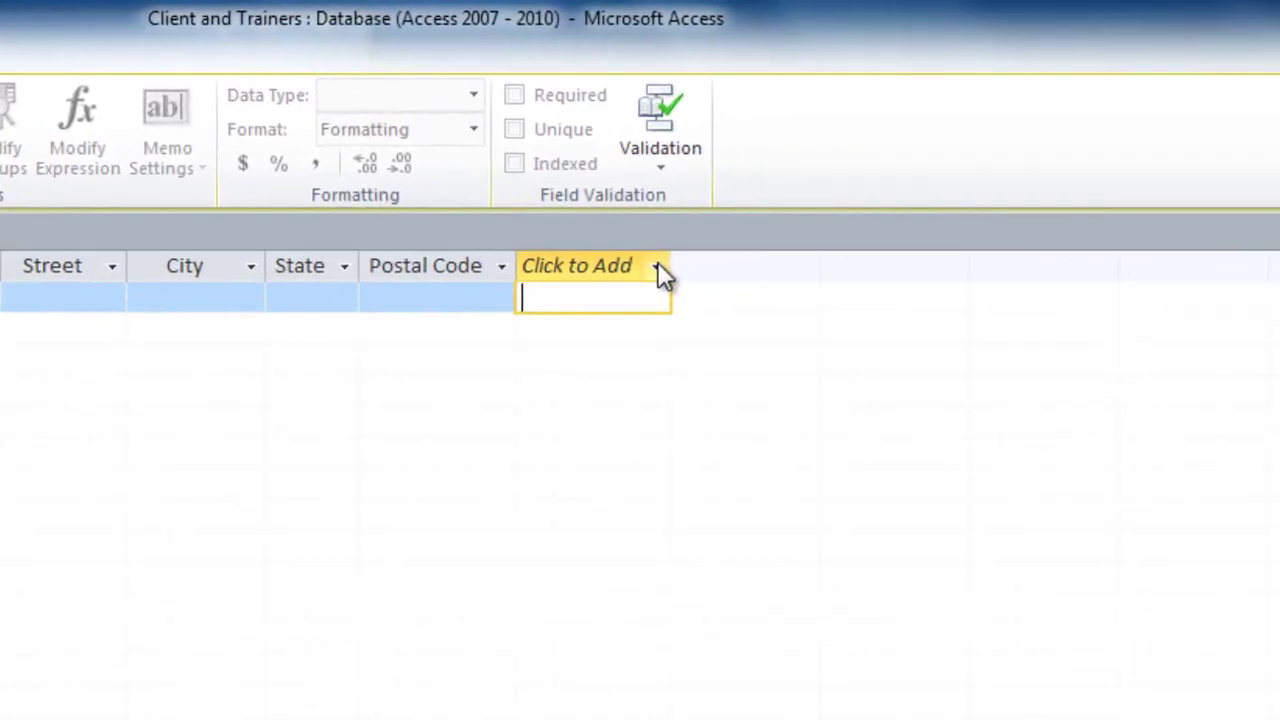
{"action": "left_click", "coordinate": [658, 266]}
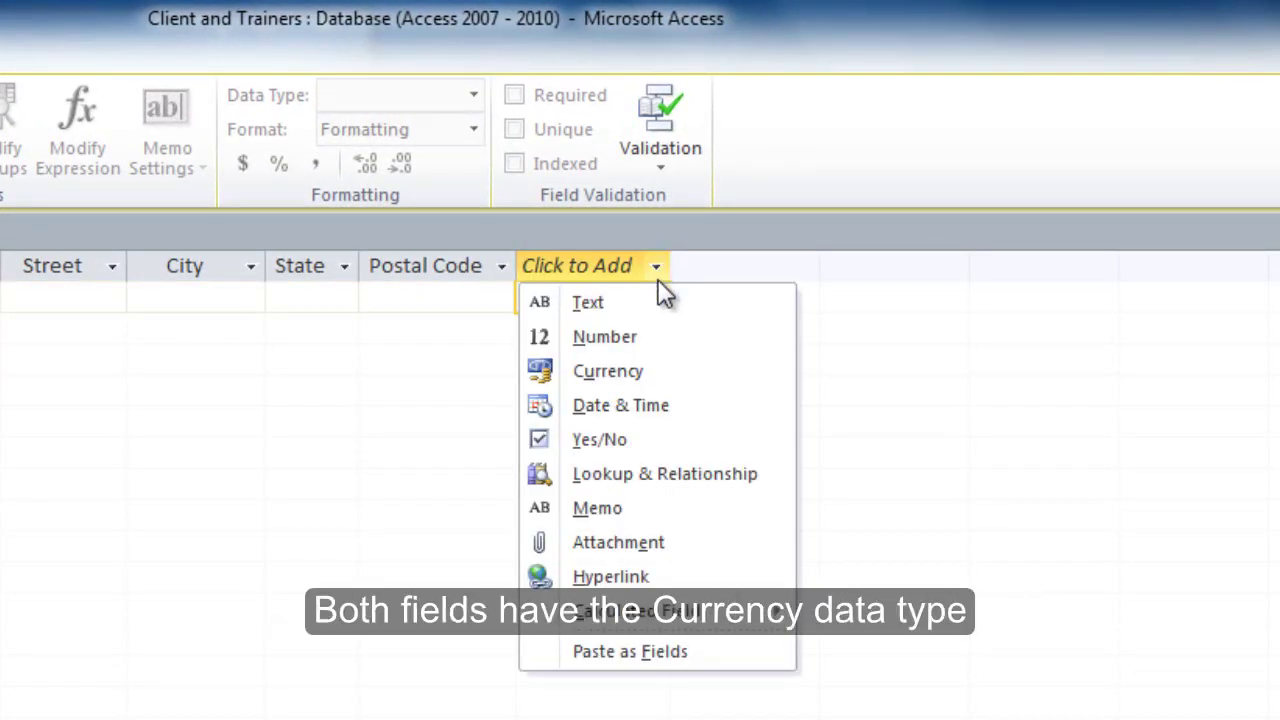
{"action": "left_click", "coordinate": [662, 380]}
{"action": "type", "text": "Am"}
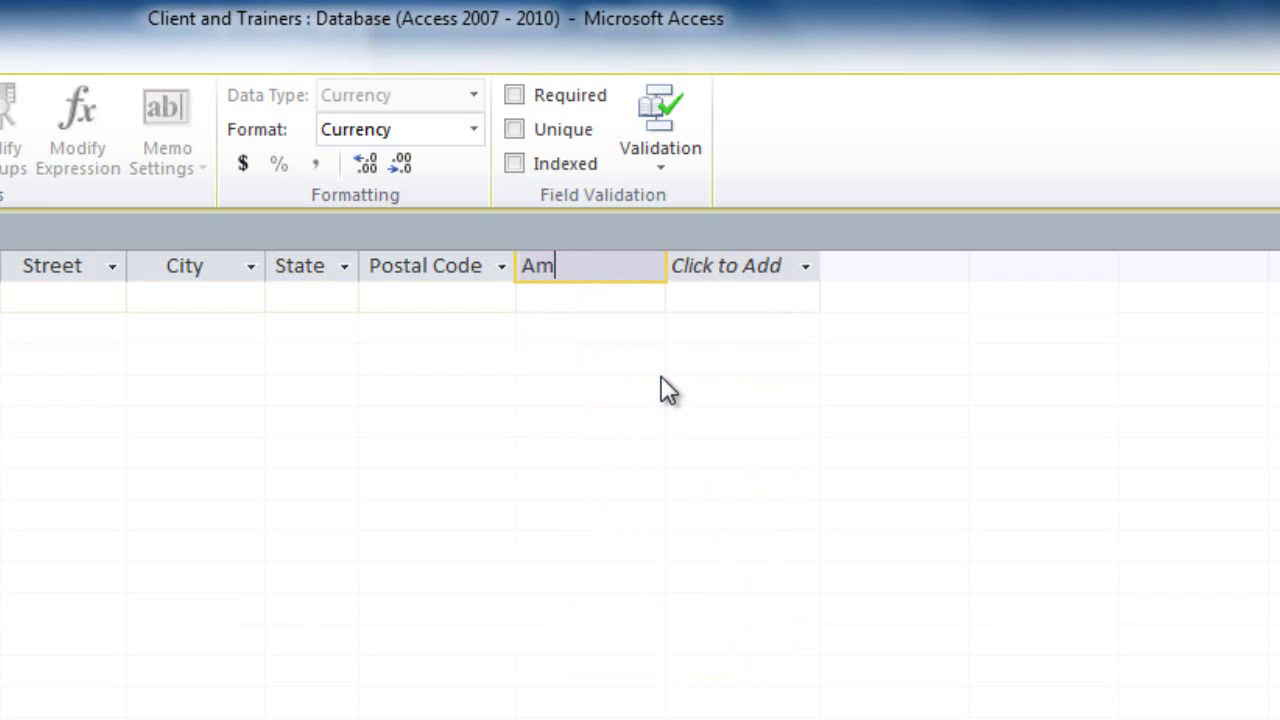
{"action": "type", "text": "ount Paid"}
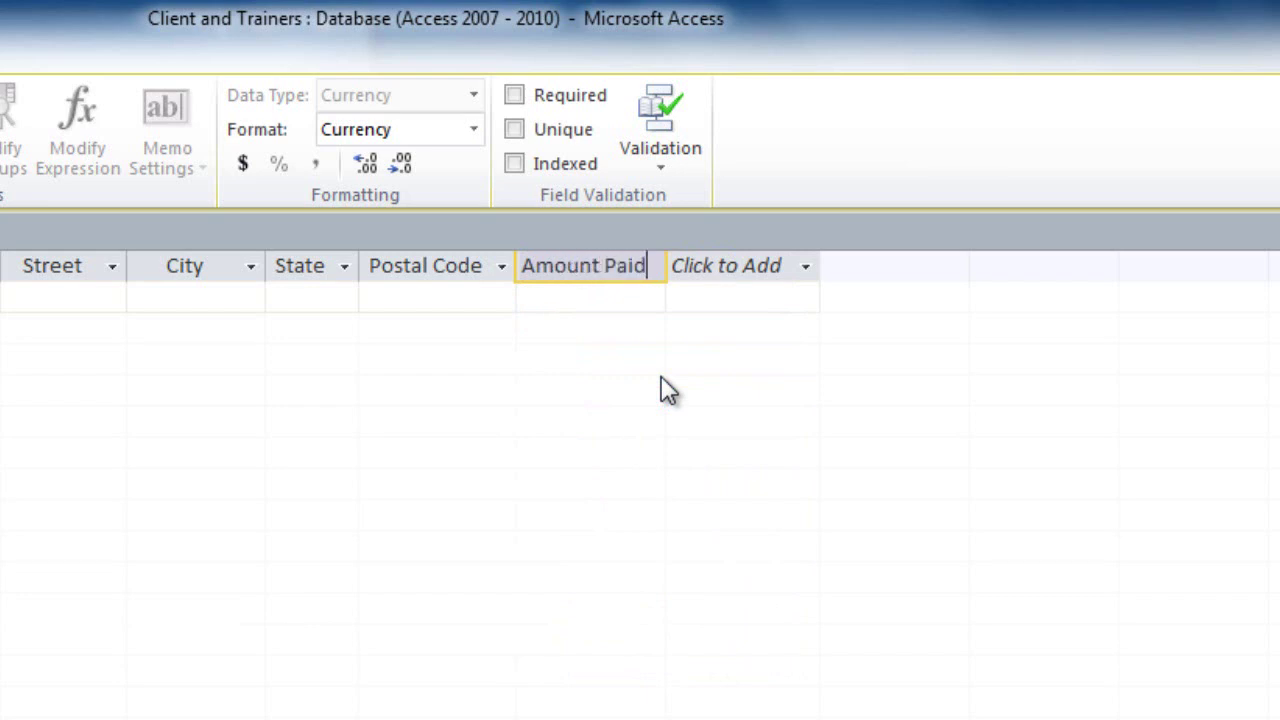
{"action": "left_click", "coordinate": [634, 298]}
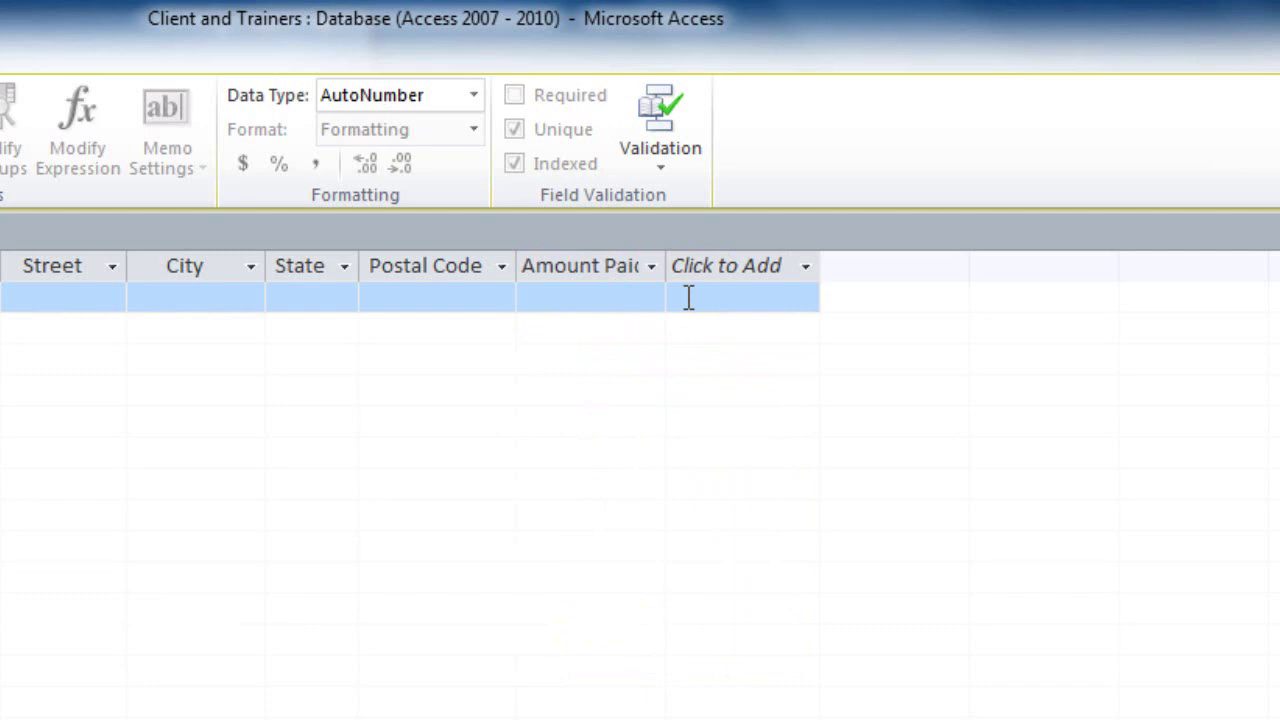
- Add a Currency field named Current Due after the Amount Paid field
{"action": "left_click", "coordinate": [807, 267]}
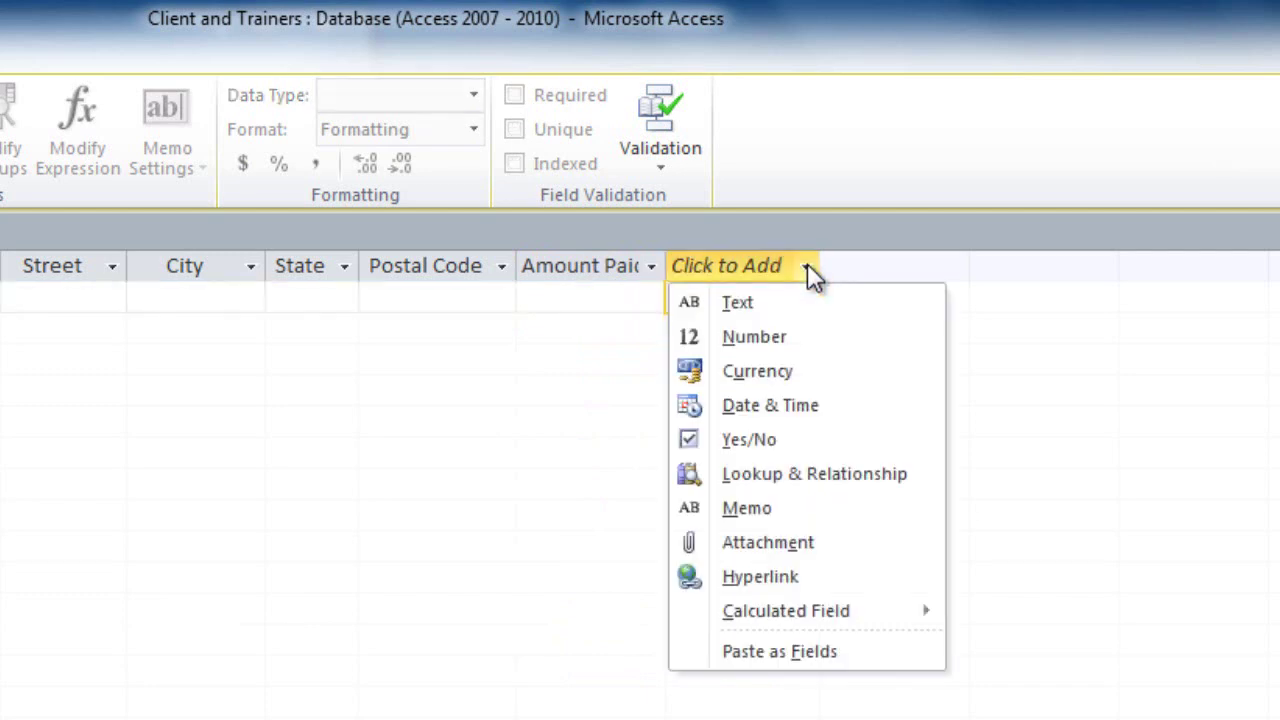
{"action": "left_click", "coordinate": [840, 368]}
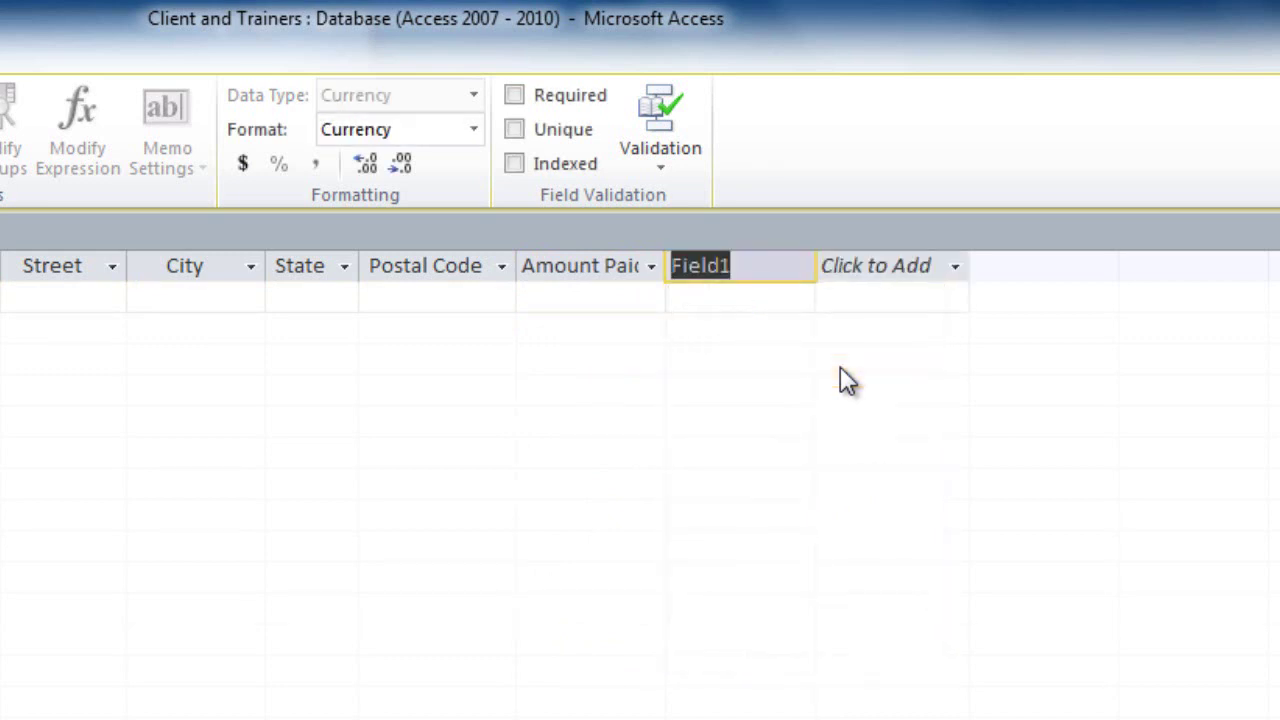
{"action": "type", "text": "Cur"}
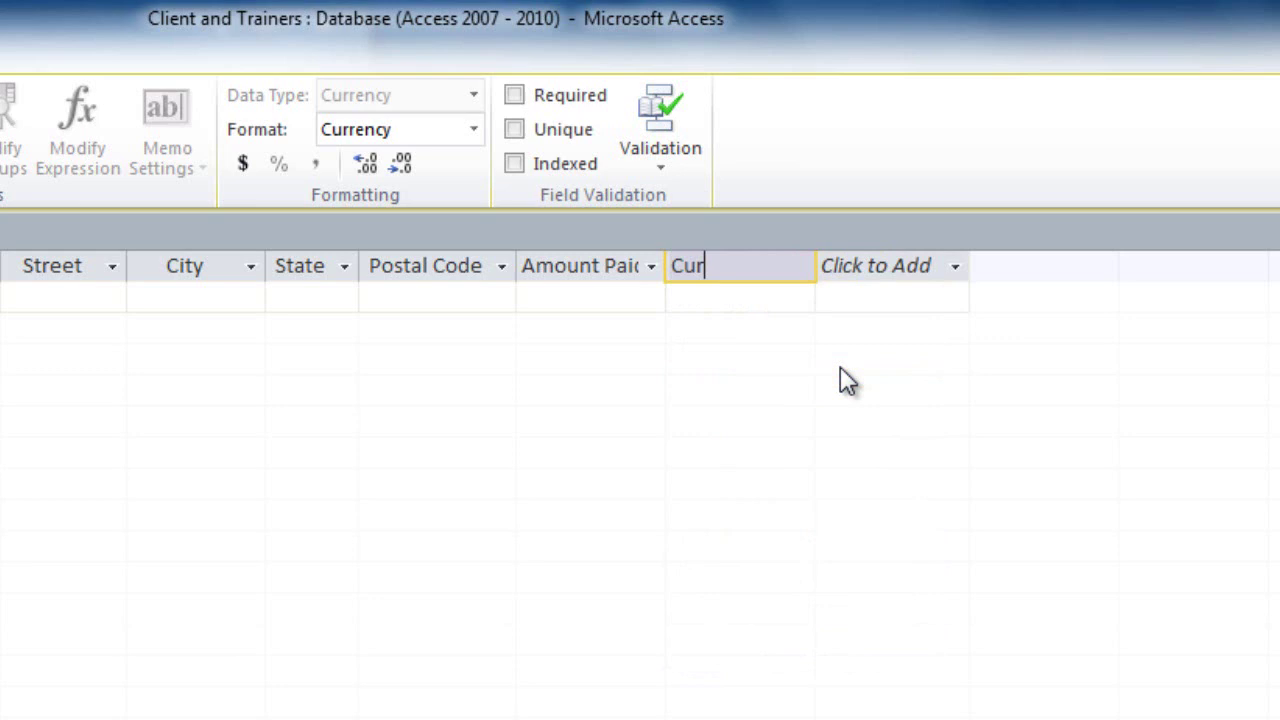
{"action": "type", "text": "rent Due"}
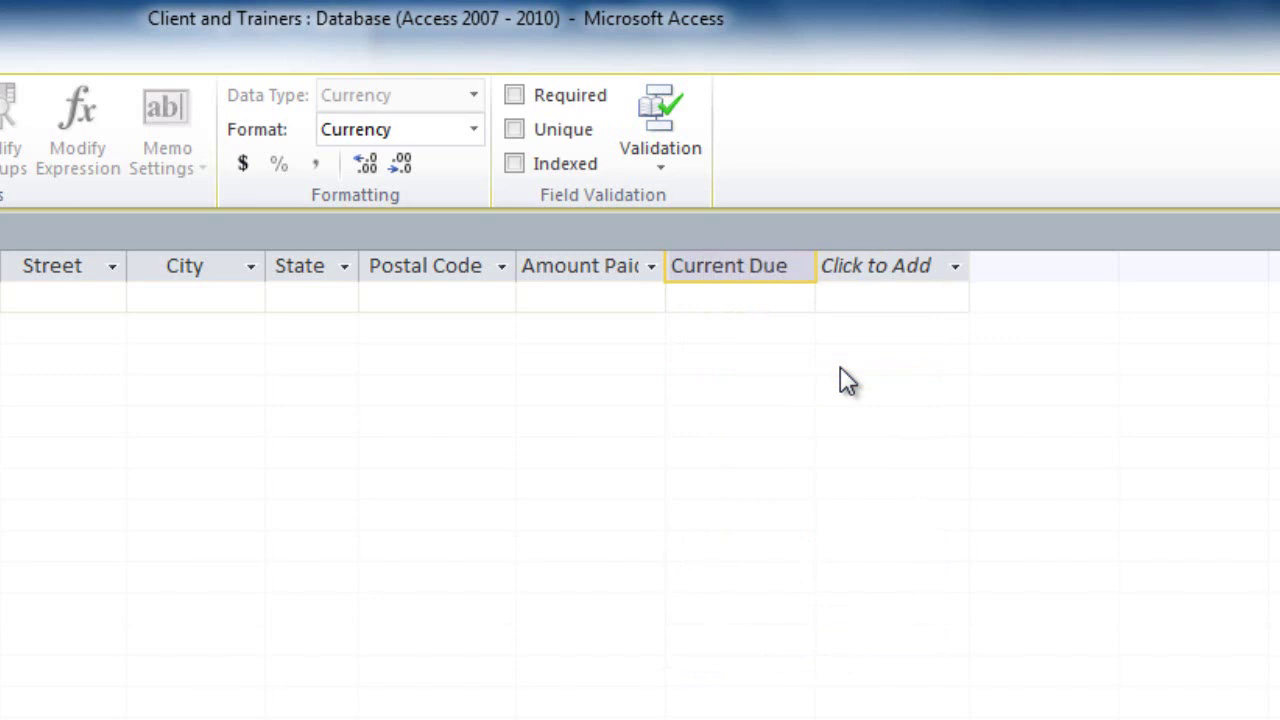
{"action": "left_click", "coordinate": [806, 298]}
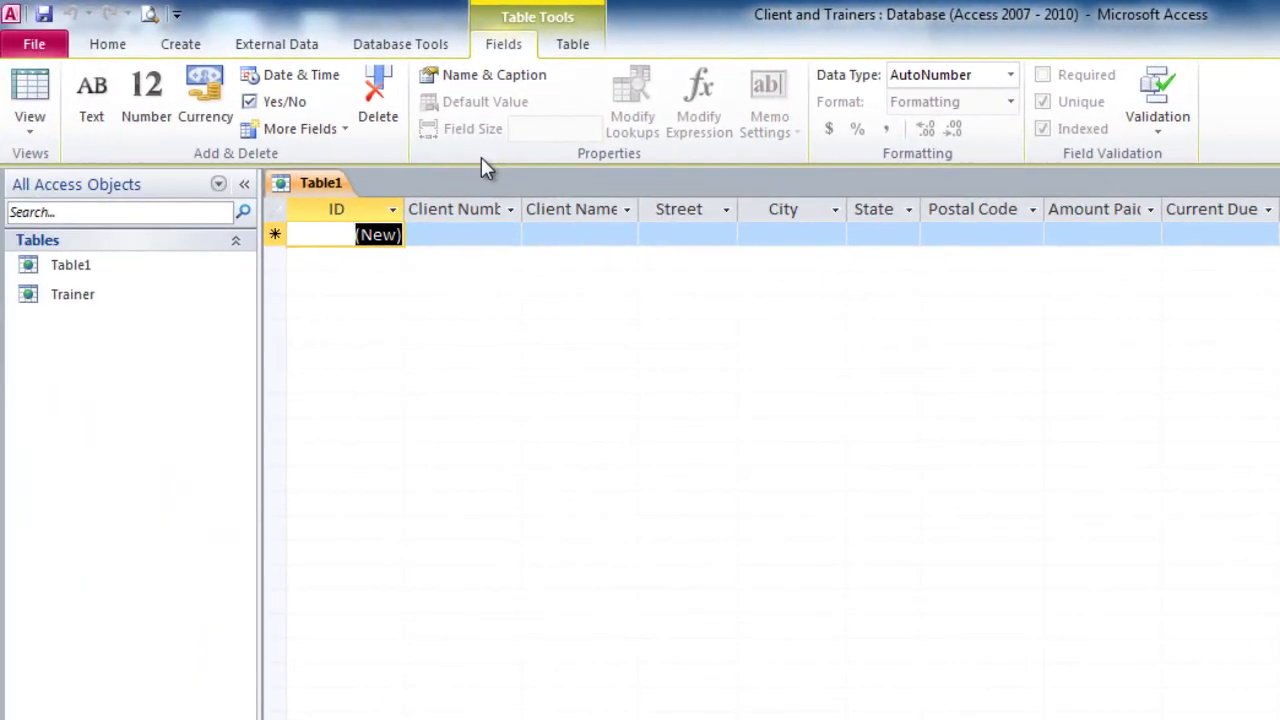
- Save the new table under the name Client
{"action": "left_click", "coordinate": [45, 14]}
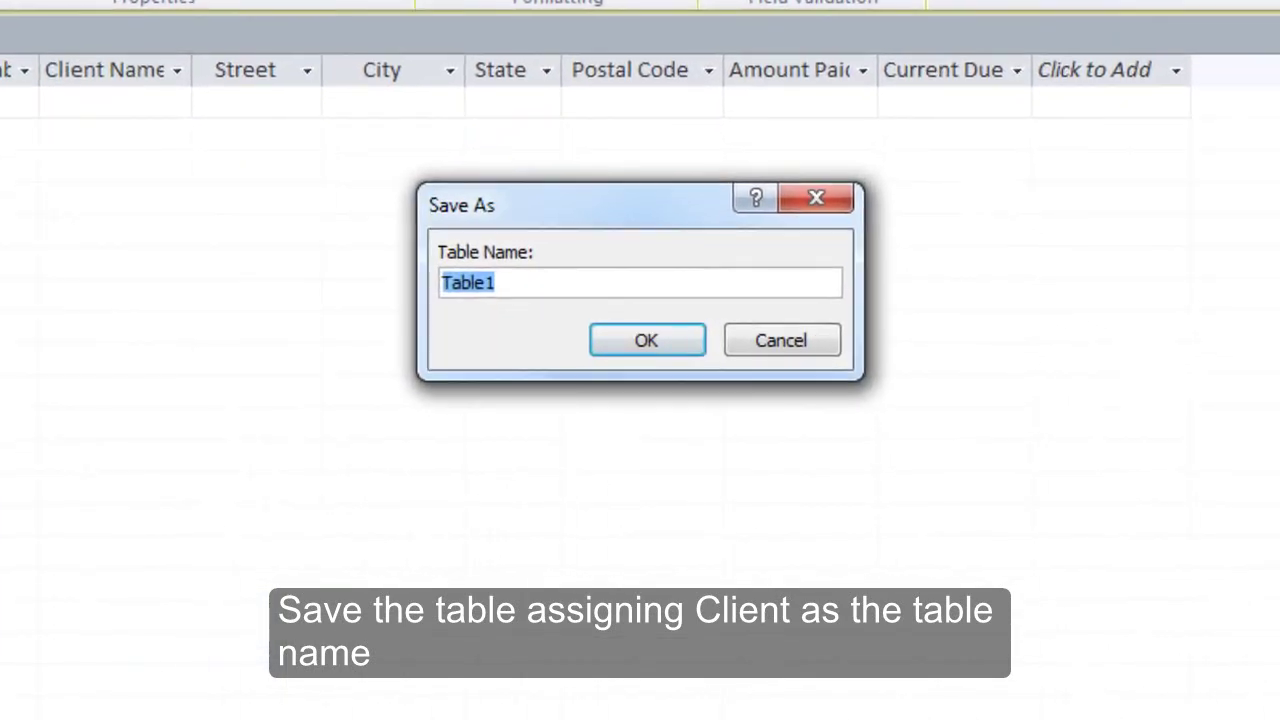
{"action": "type", "text": "Client"}
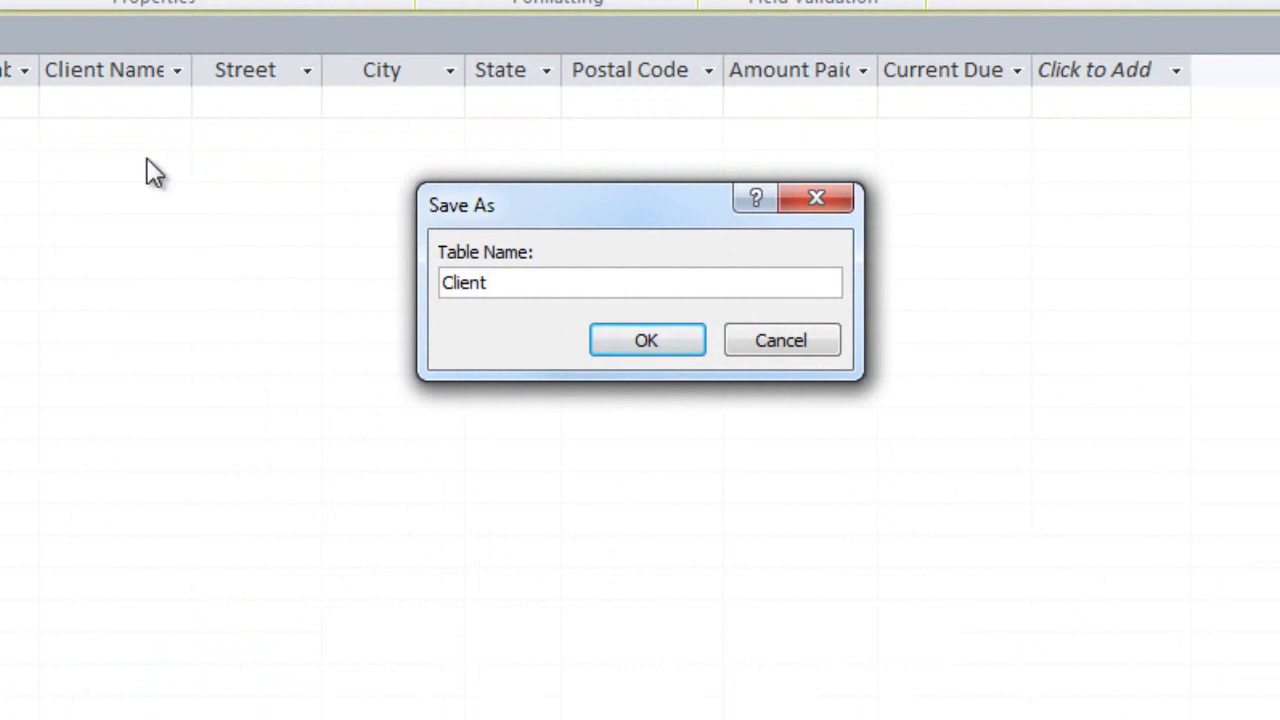
{"action": "left_click", "coordinate": [671, 334]}
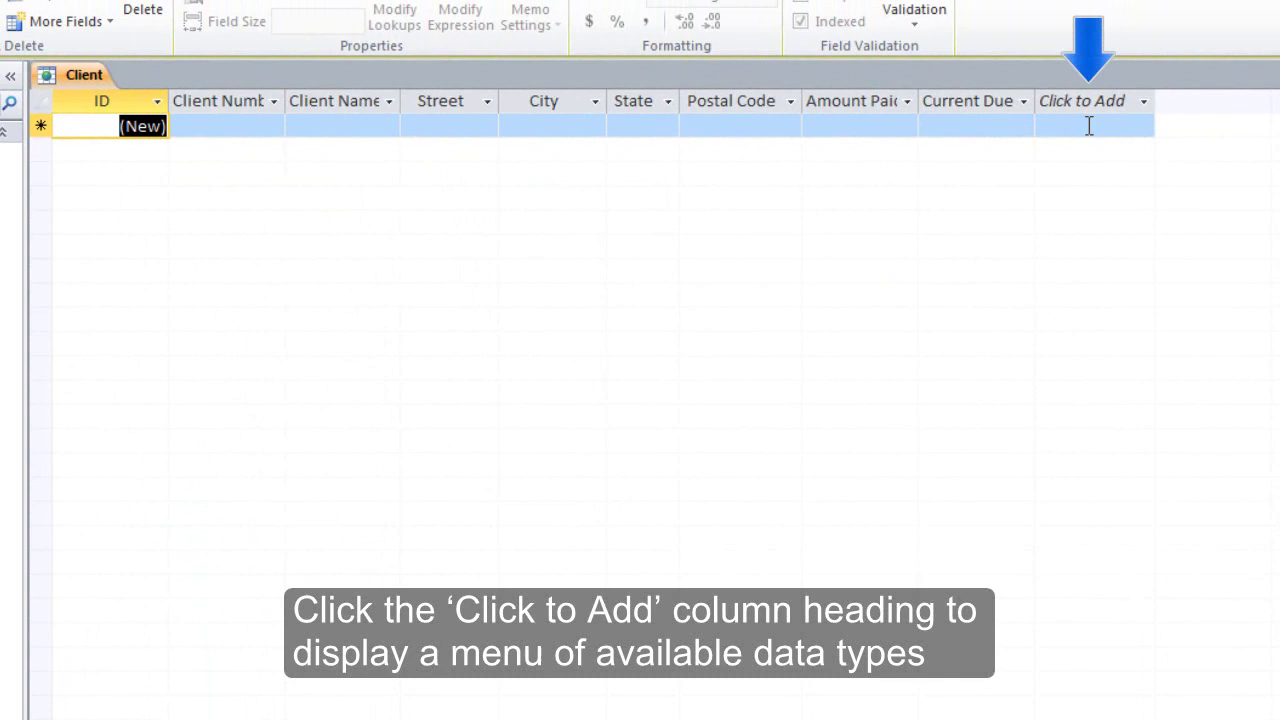
- Start a Lookup & Relationship field after Current Due that gets its values from the Trainer table
{"action": "left_click", "coordinate": [1145, 104]}
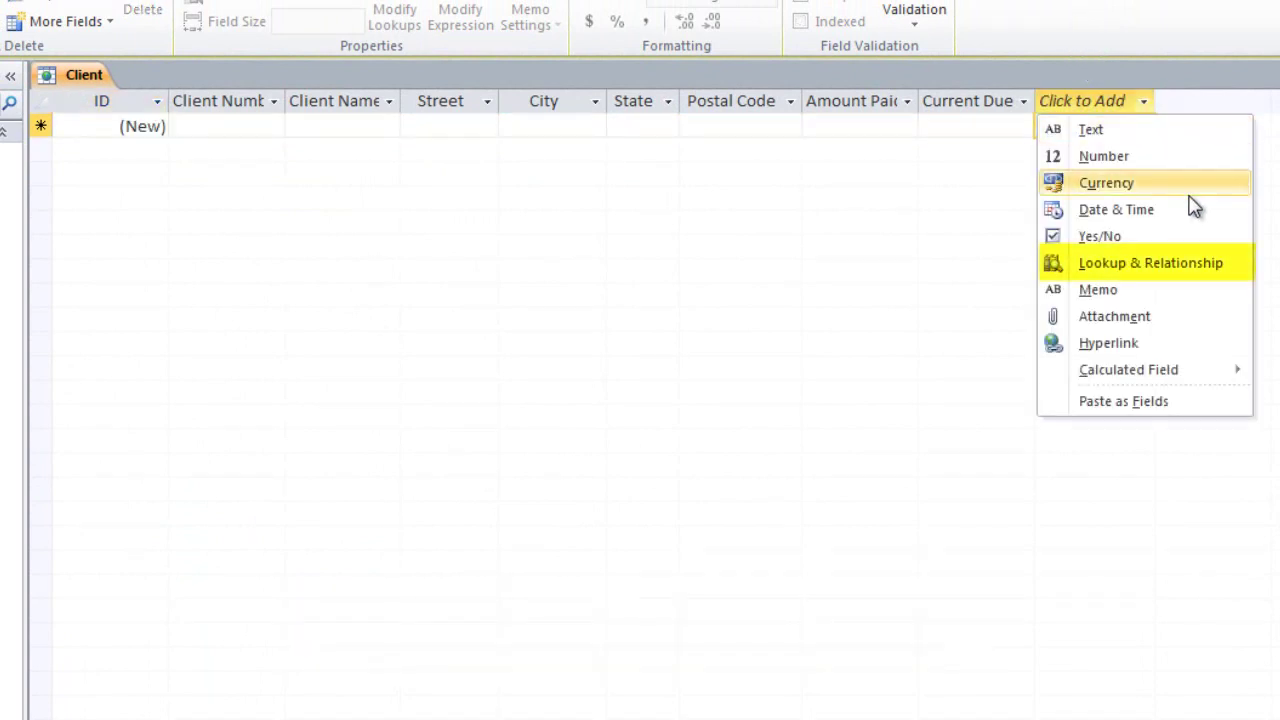
{"action": "left_click", "coordinate": [1240, 266]}
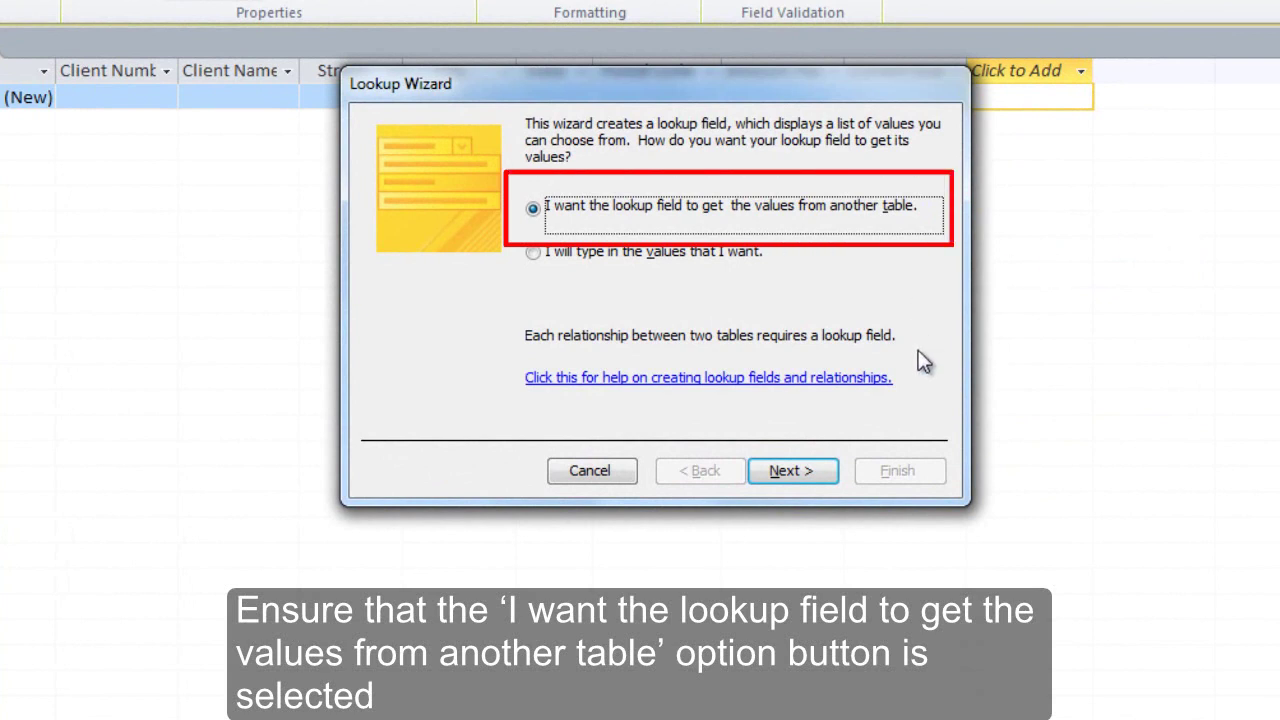
{"action": "left_click", "coordinate": [812, 468]}
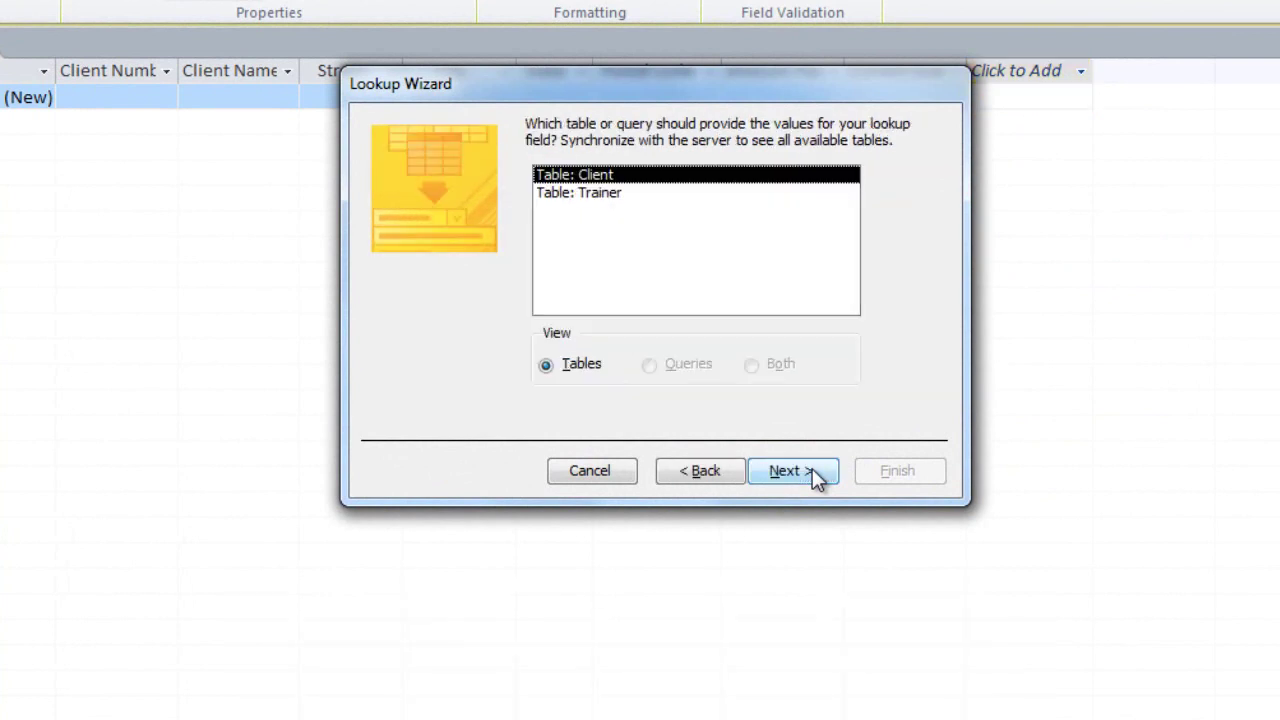
{"action": "left_click", "coordinate": [618, 195]}
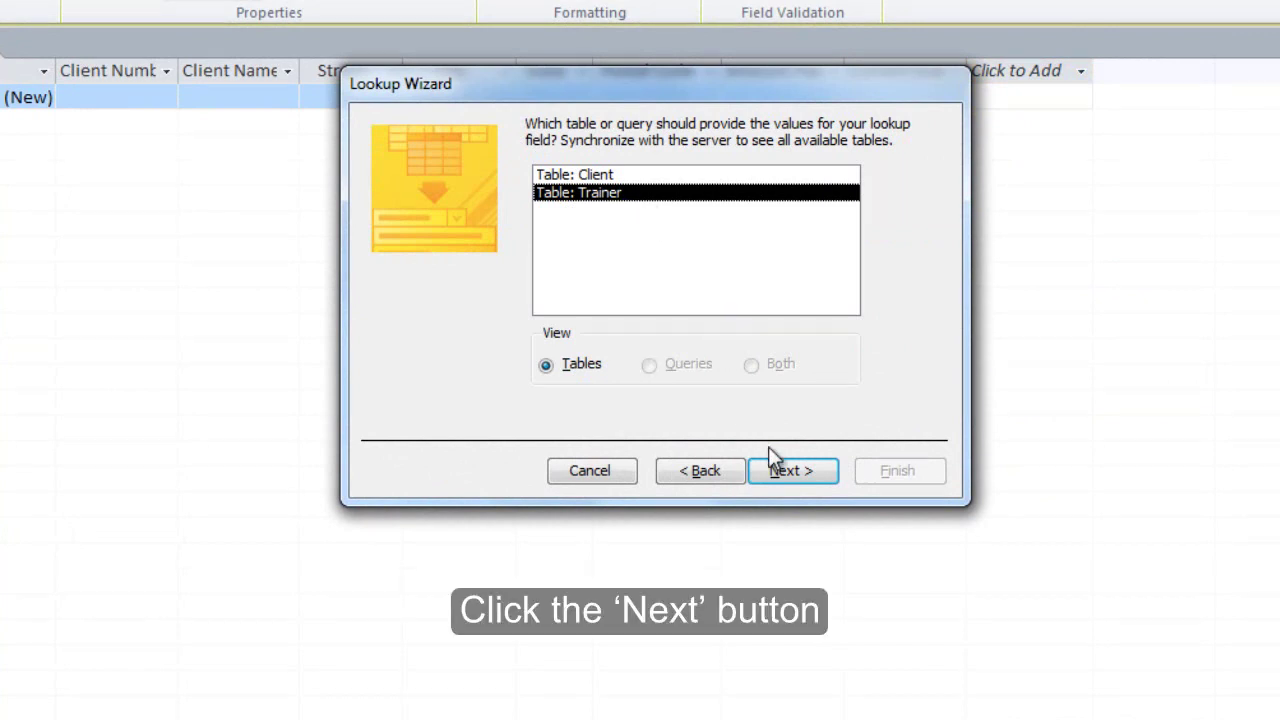
{"action": "left_click", "coordinate": [787, 472]}
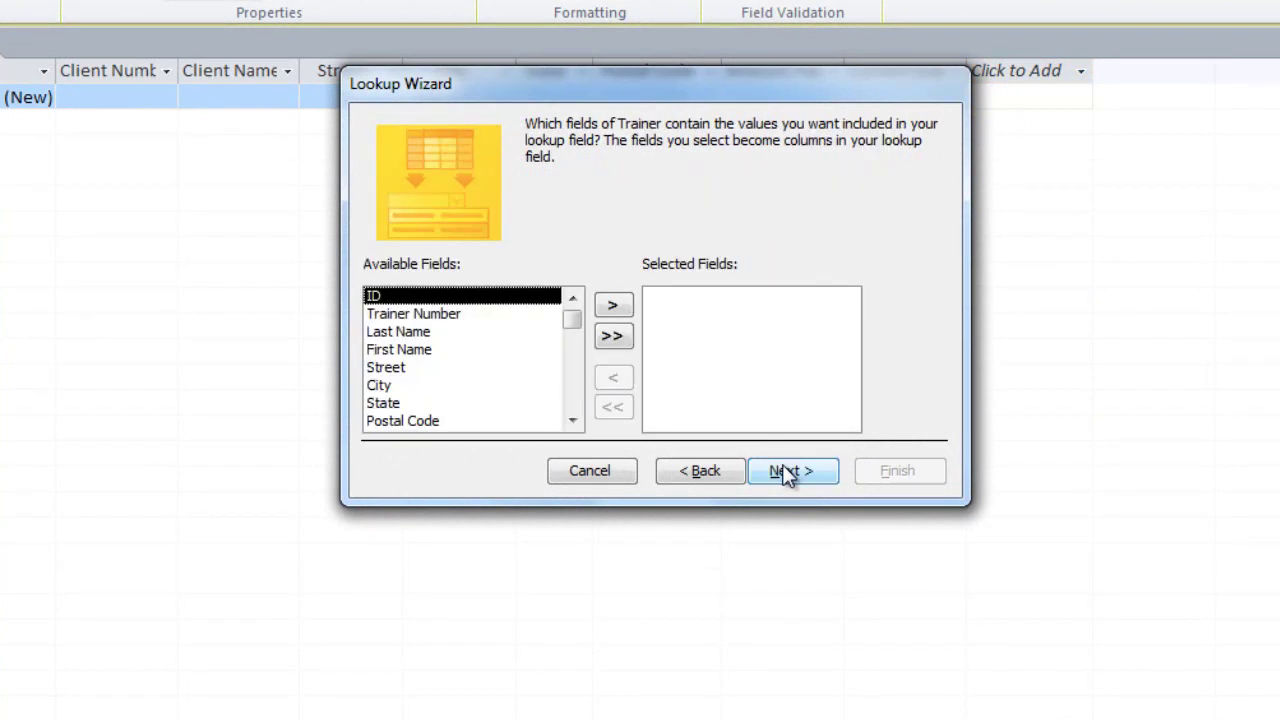
- Include the Trainer Number, First Name and Last Name fields, in that order, as the lookup columns
{"action": "left_click", "coordinate": [486, 315]}
{"action": "left_click", "coordinate": [613, 305]}
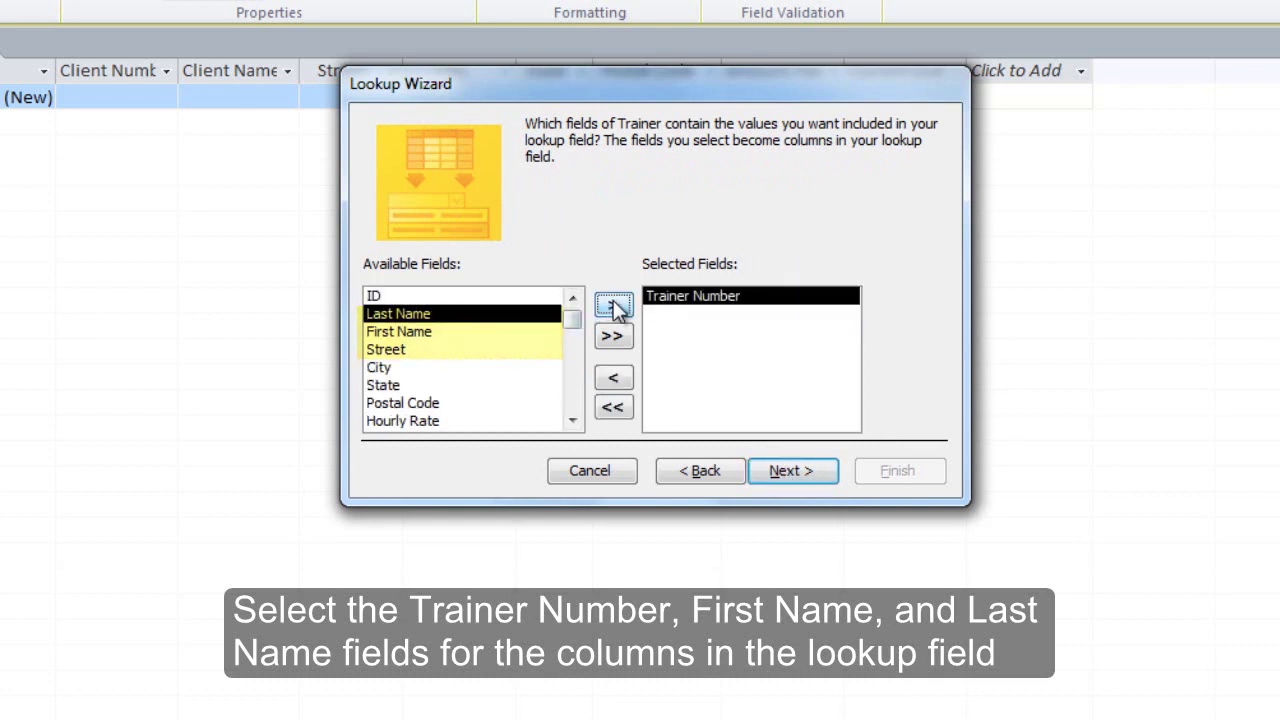
{"action": "left_click", "coordinate": [475, 332]}
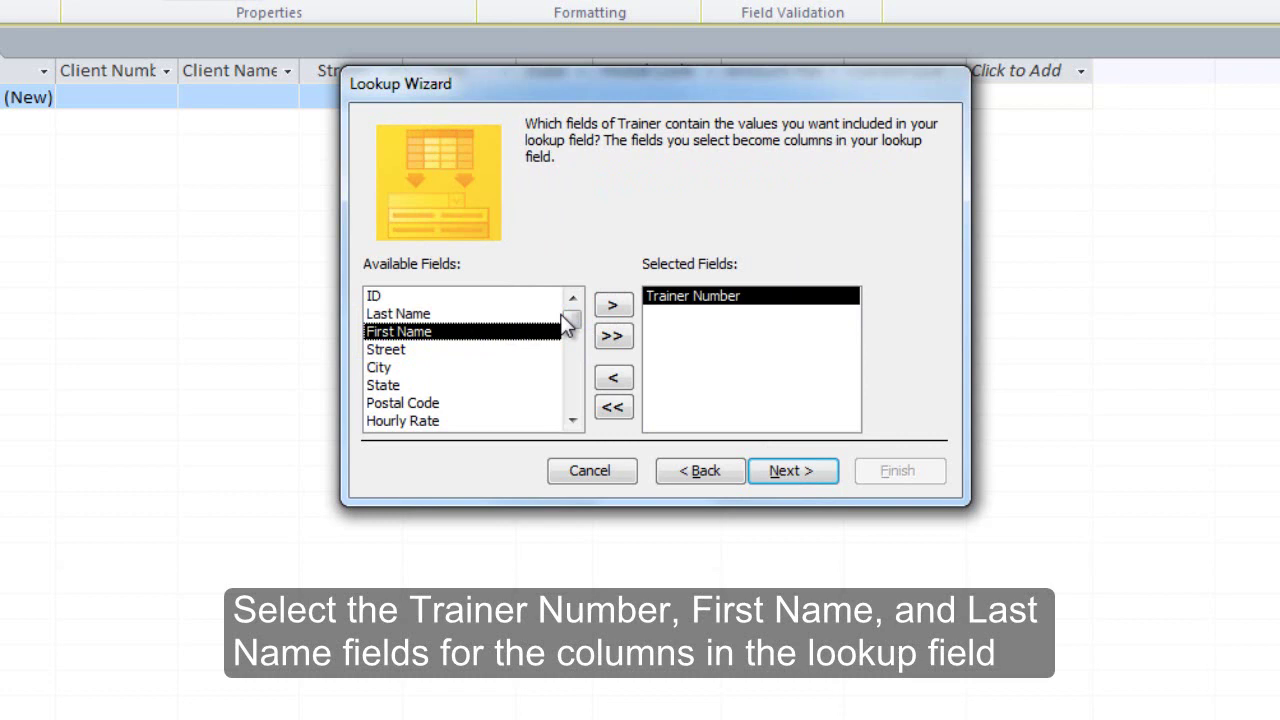
{"action": "left_click", "coordinate": [613, 305]}
{"action": "left_click", "coordinate": [491, 316]}
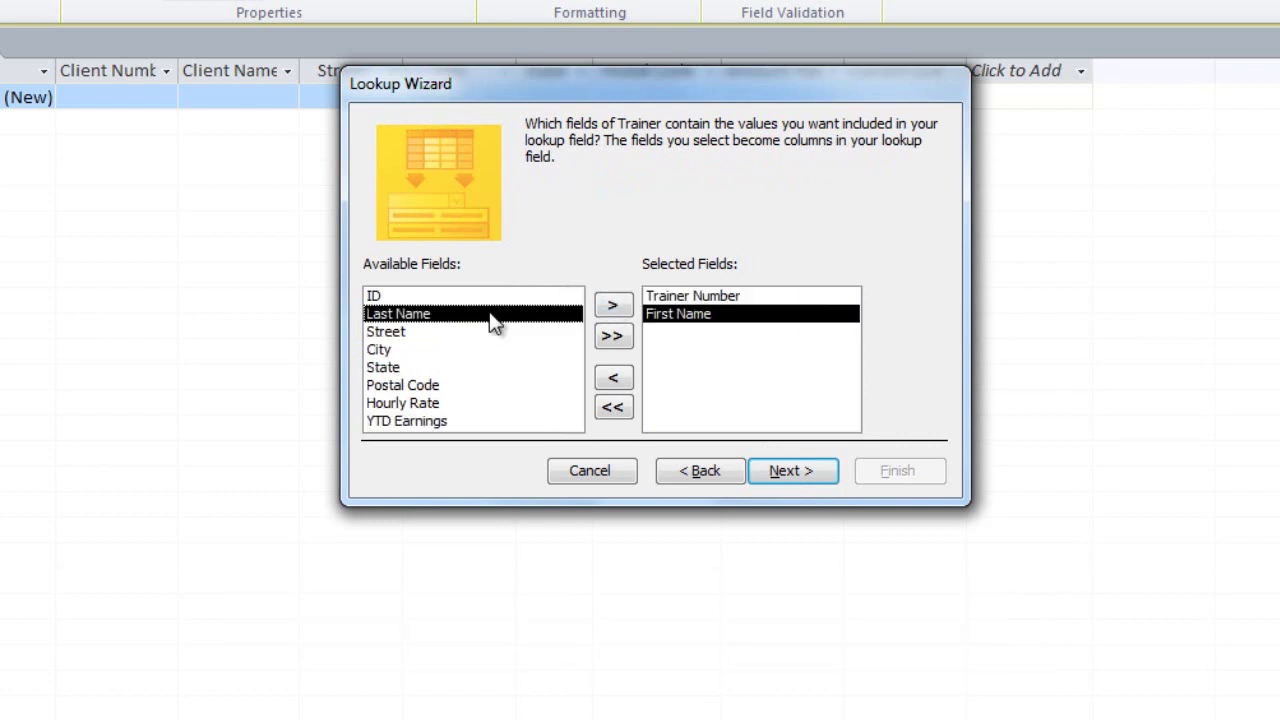
{"action": "left_click", "coordinate": [615, 306]}
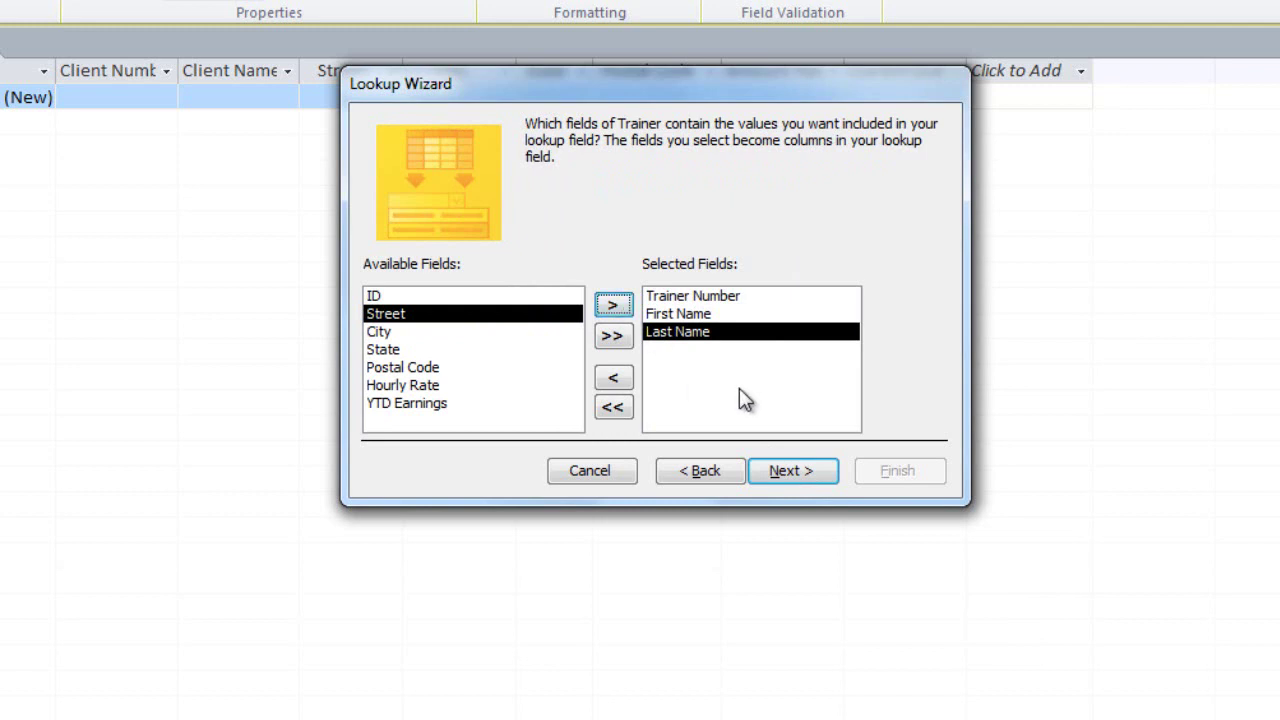
{"action": "left_click", "coordinate": [818, 472]}
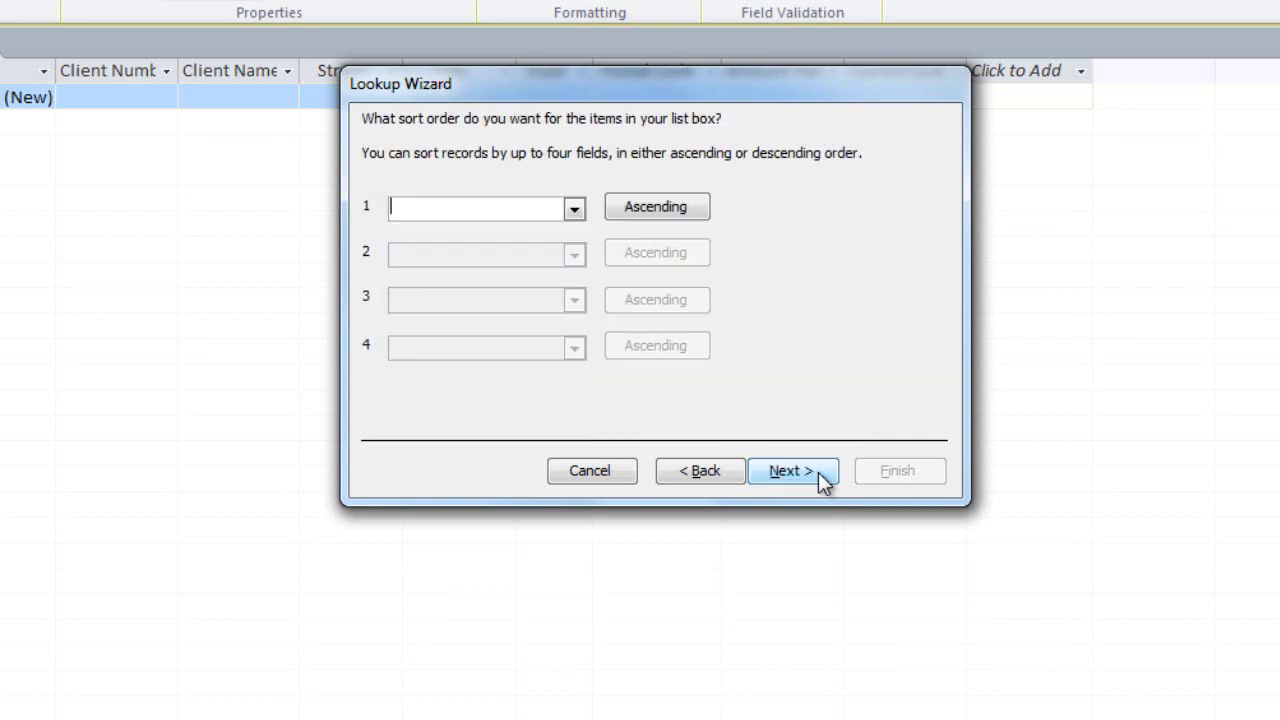
- Sort the lookup list by Trainer Number in ascending order and accept the default column layout with the key column hidden
{"action": "left_click", "coordinate": [575, 209]}
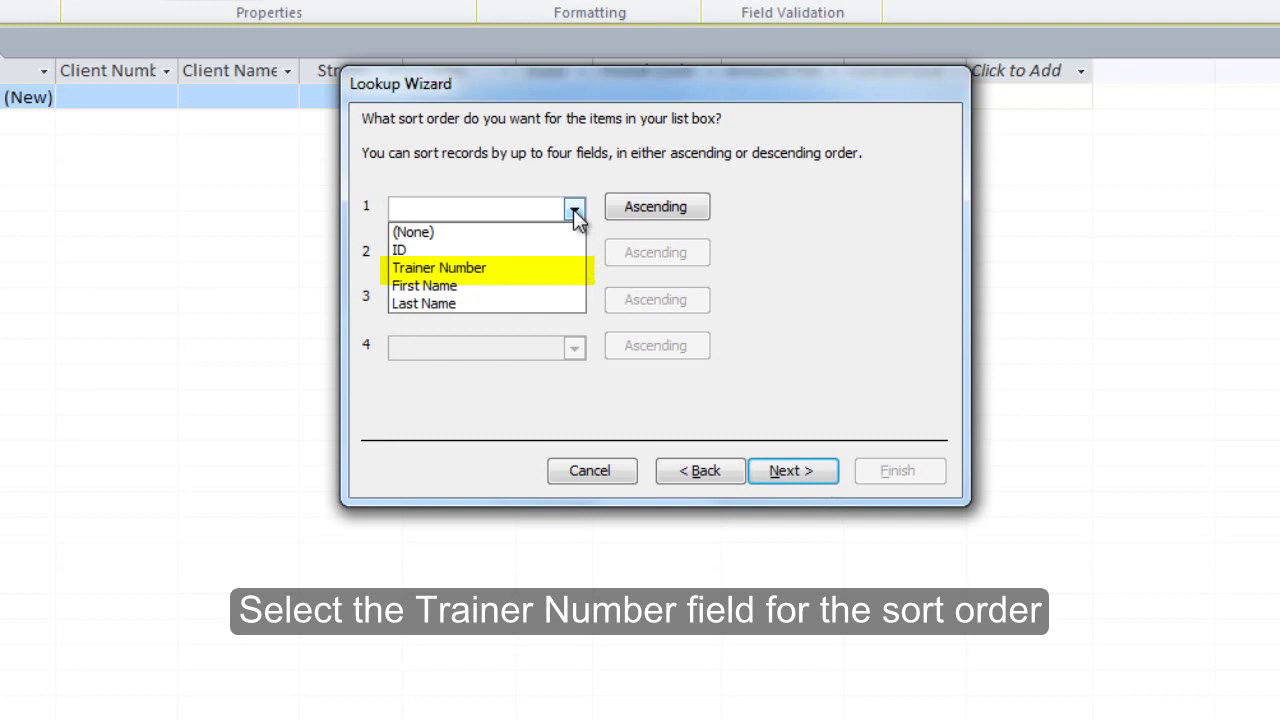
{"action": "left_click", "coordinate": [566, 268]}
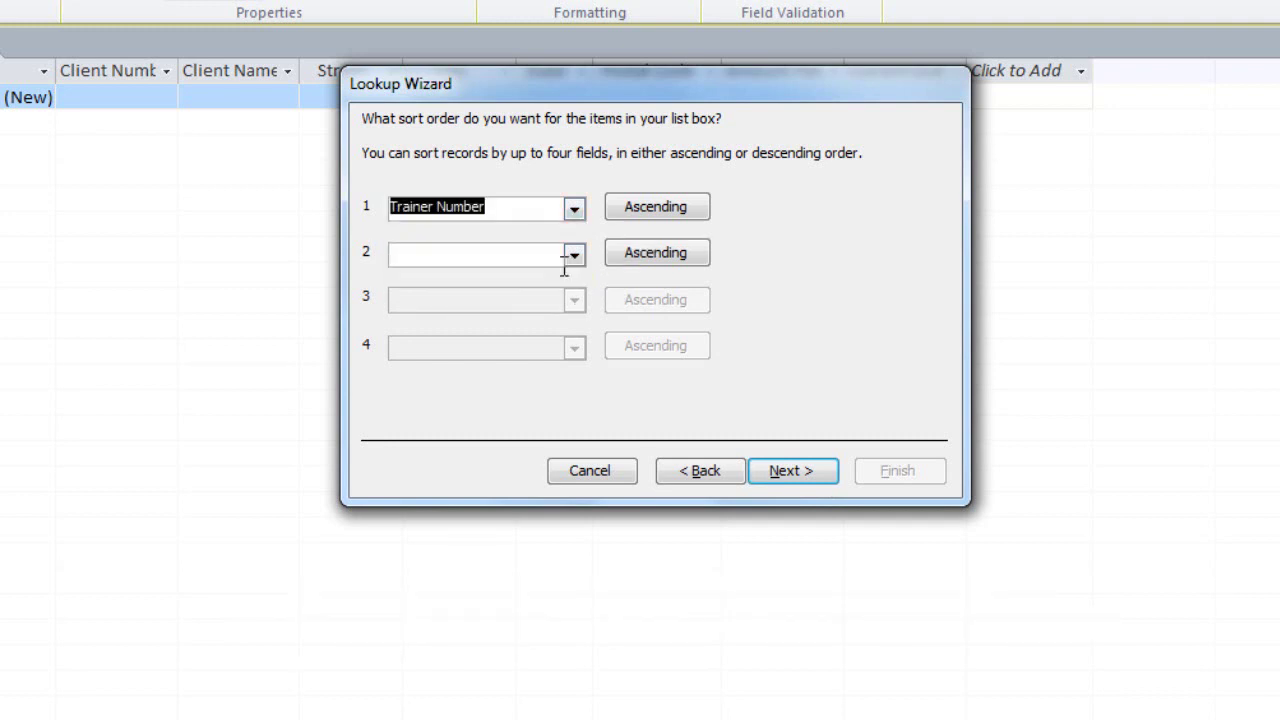
{"action": "left_click", "coordinate": [818, 472]}
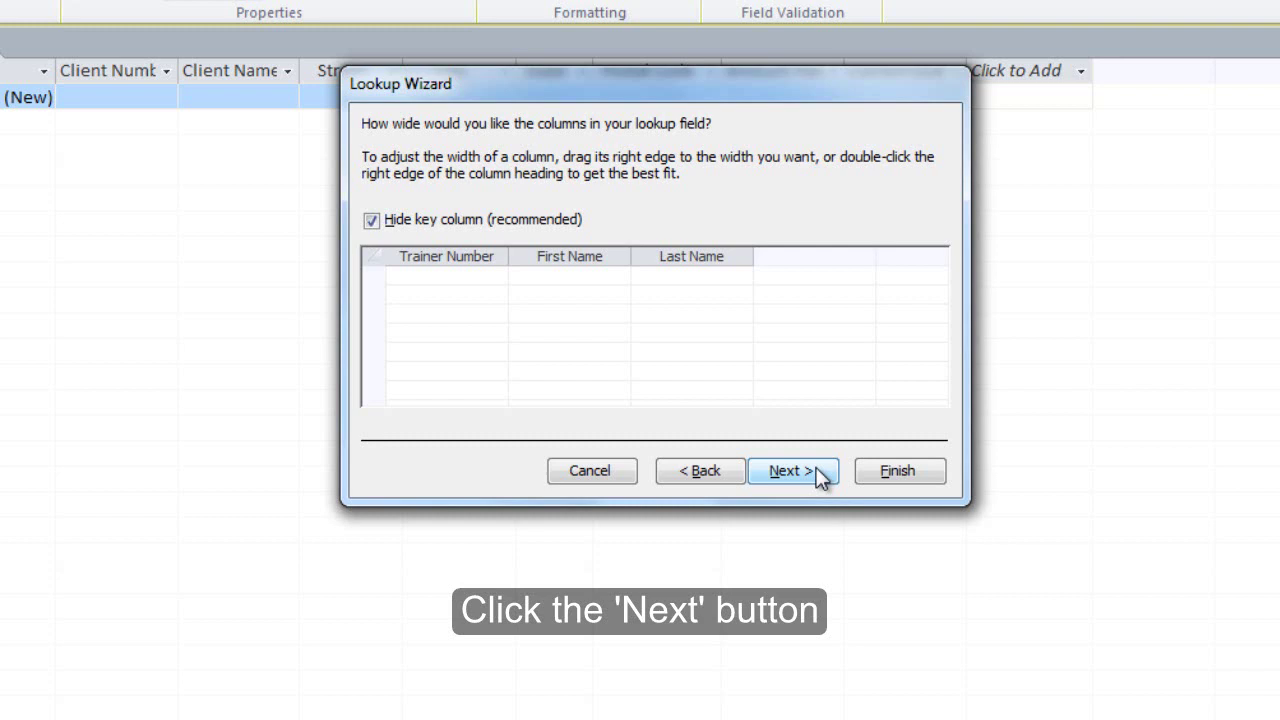
{"action": "left_click", "coordinate": [816, 467]}
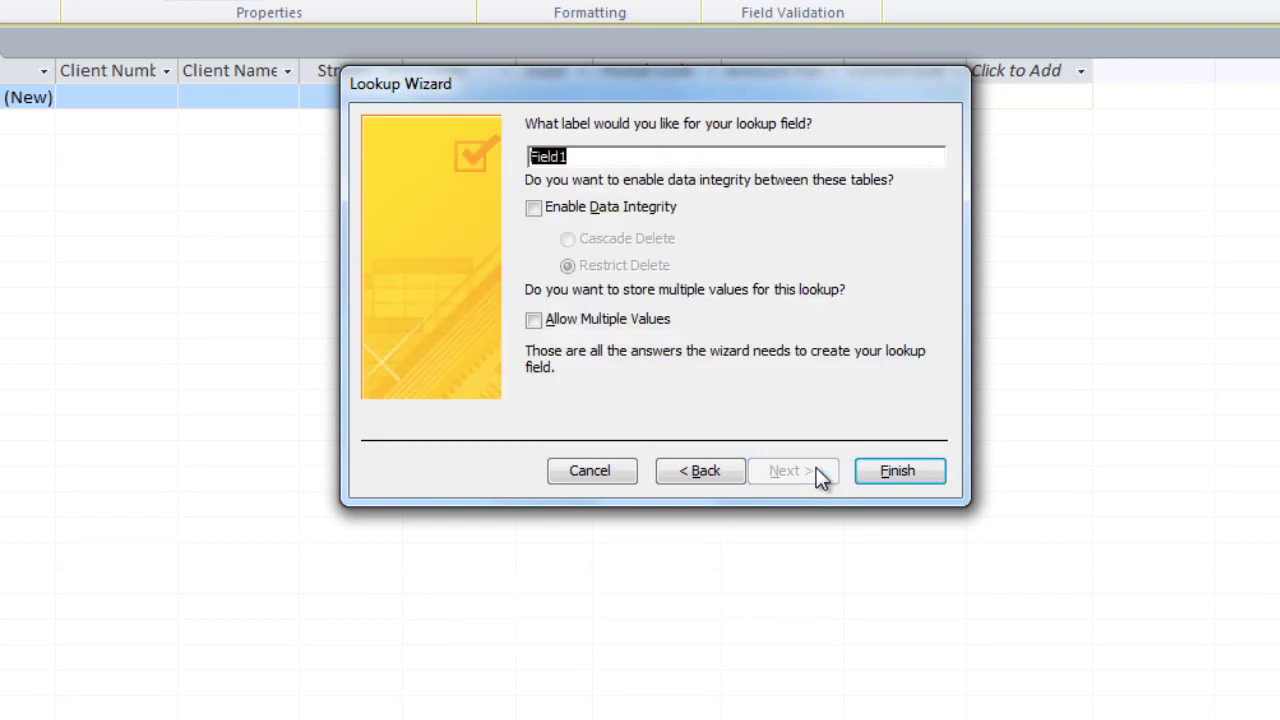
- Label the lookup field Trainer Number, enable data integrity with Restrict Delete, and finish the wizard
{"action": "left_click", "coordinate": [688, 152]}
{"action": "type", "text": "Trainer Number"}
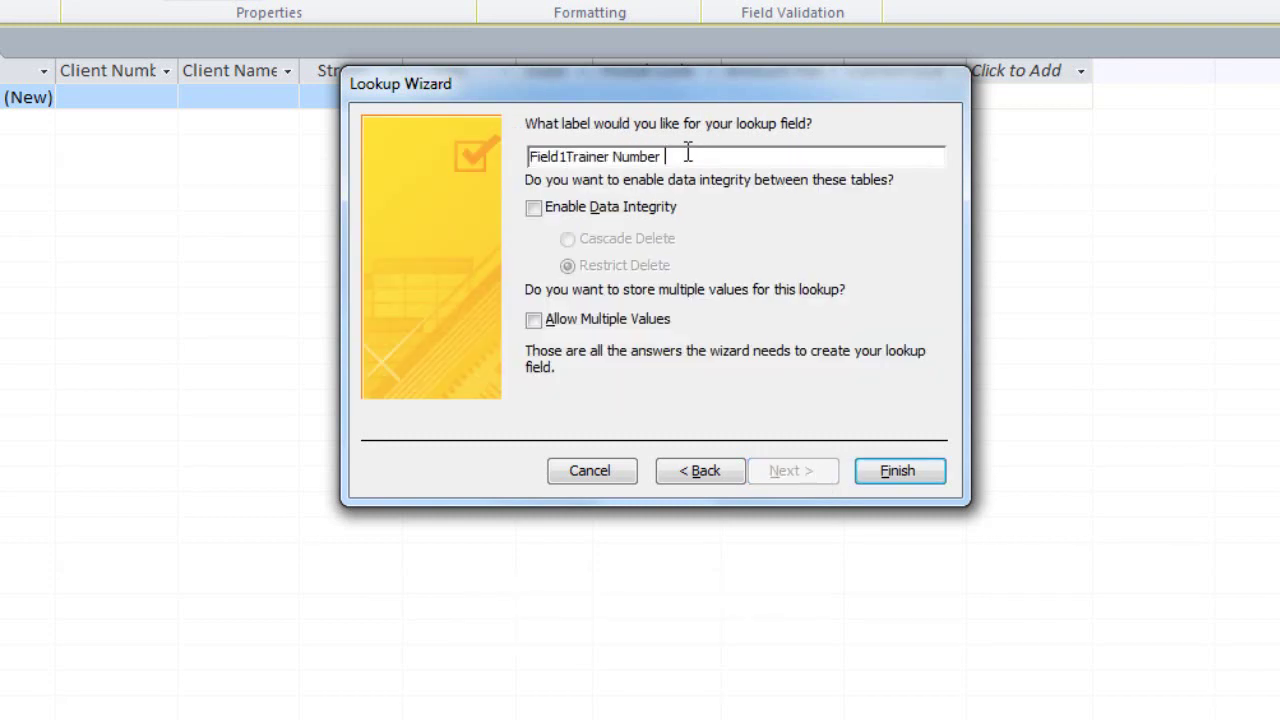
{"action": "left_click_drag", "start_coordinate": [686, 154], "coordinate": [467, 145]}
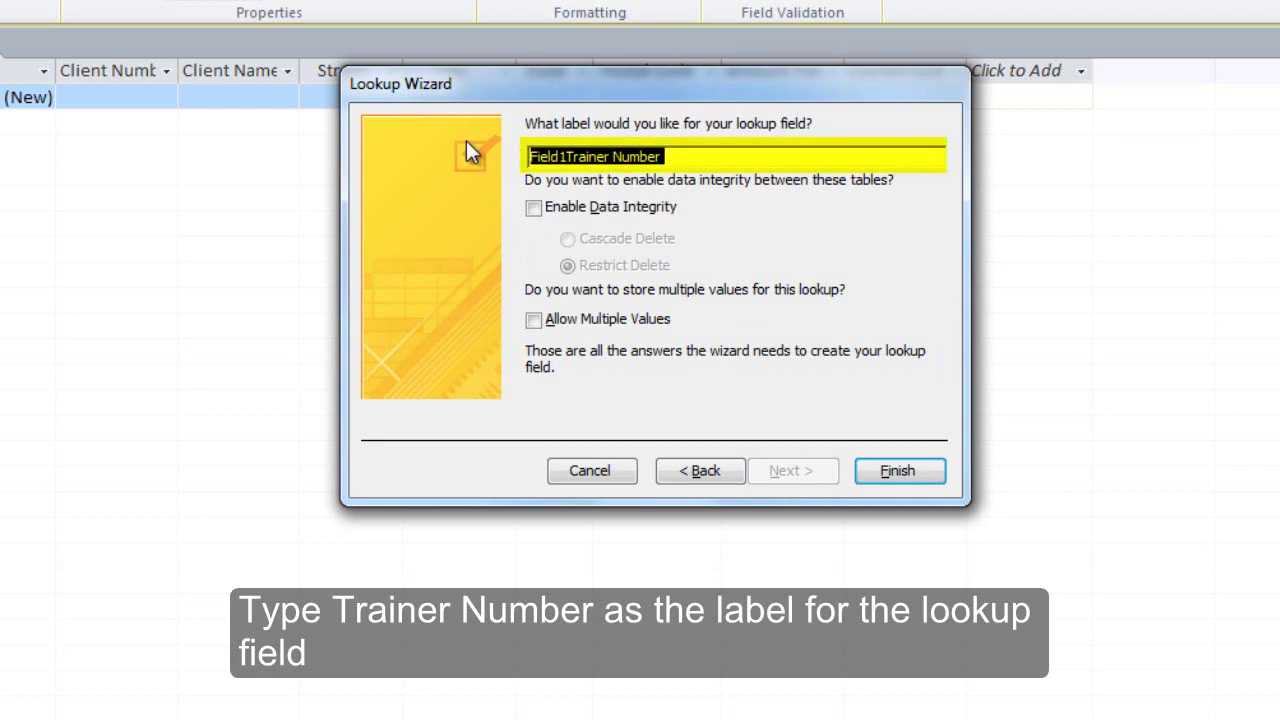
{"action": "type", "text": "Trainer Number"}
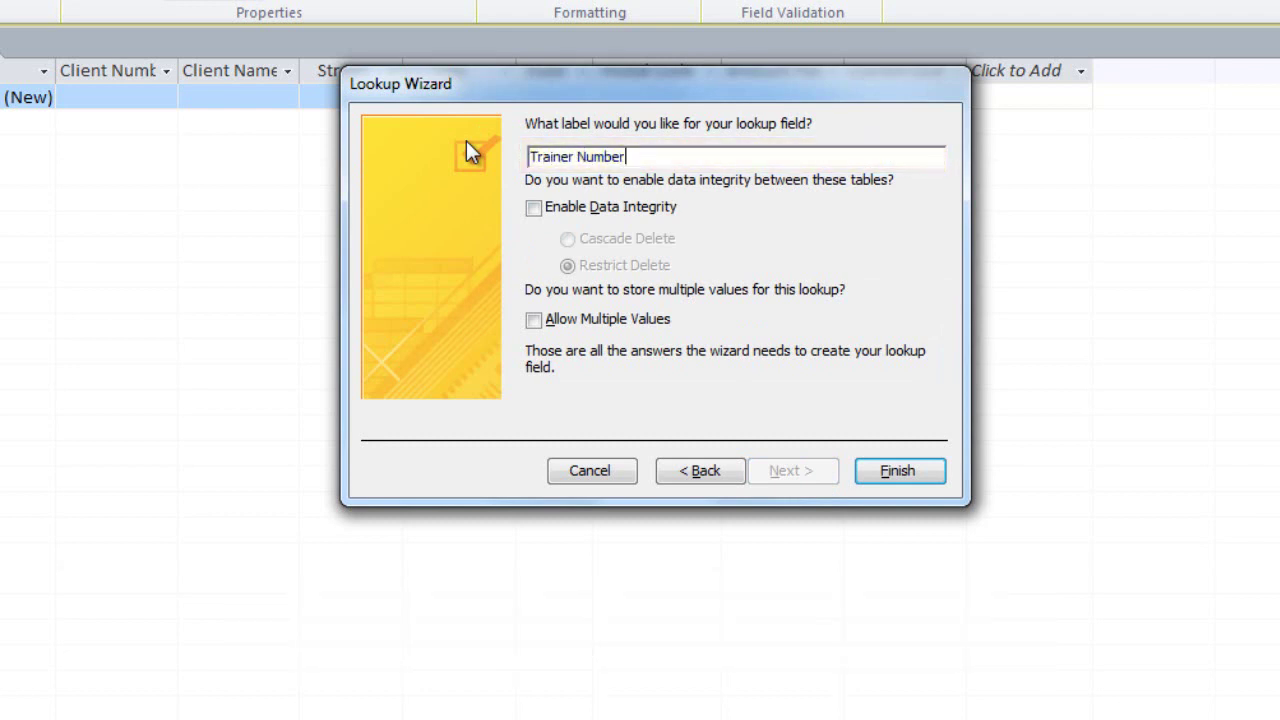
{"action": "left_click", "coordinate": [534, 209]}
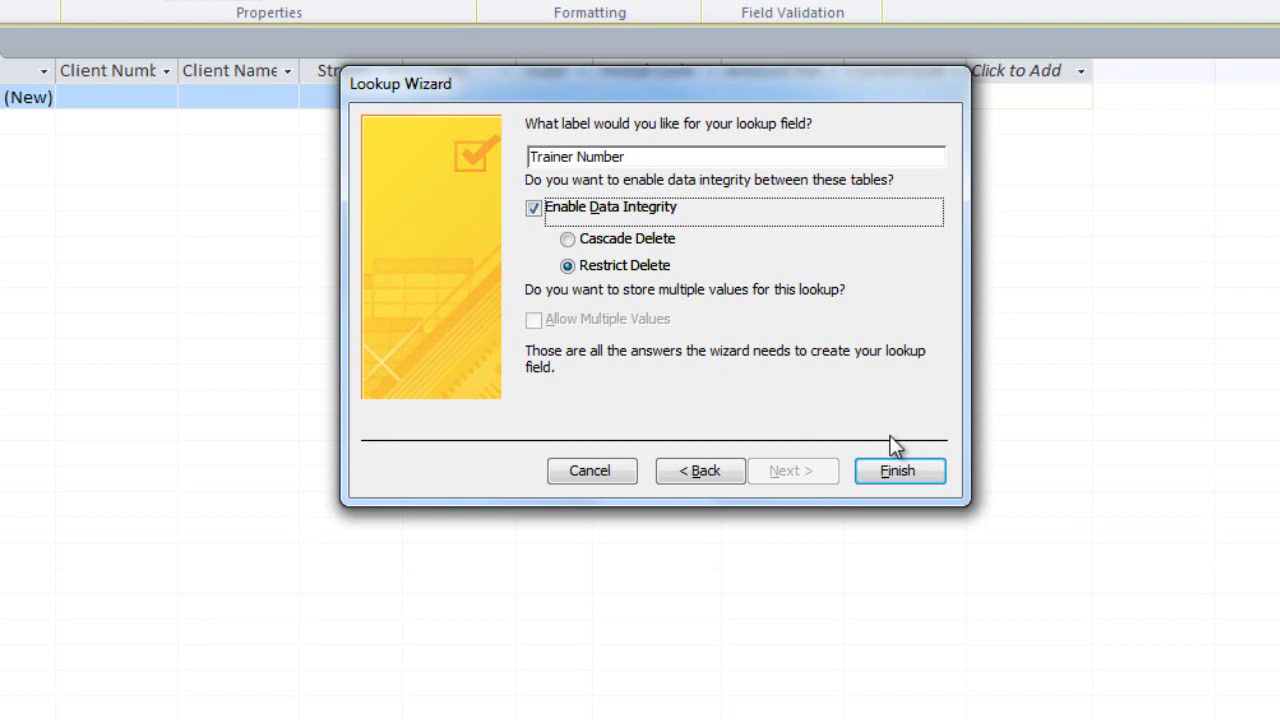
{"action": "left_click", "coordinate": [928, 471]}
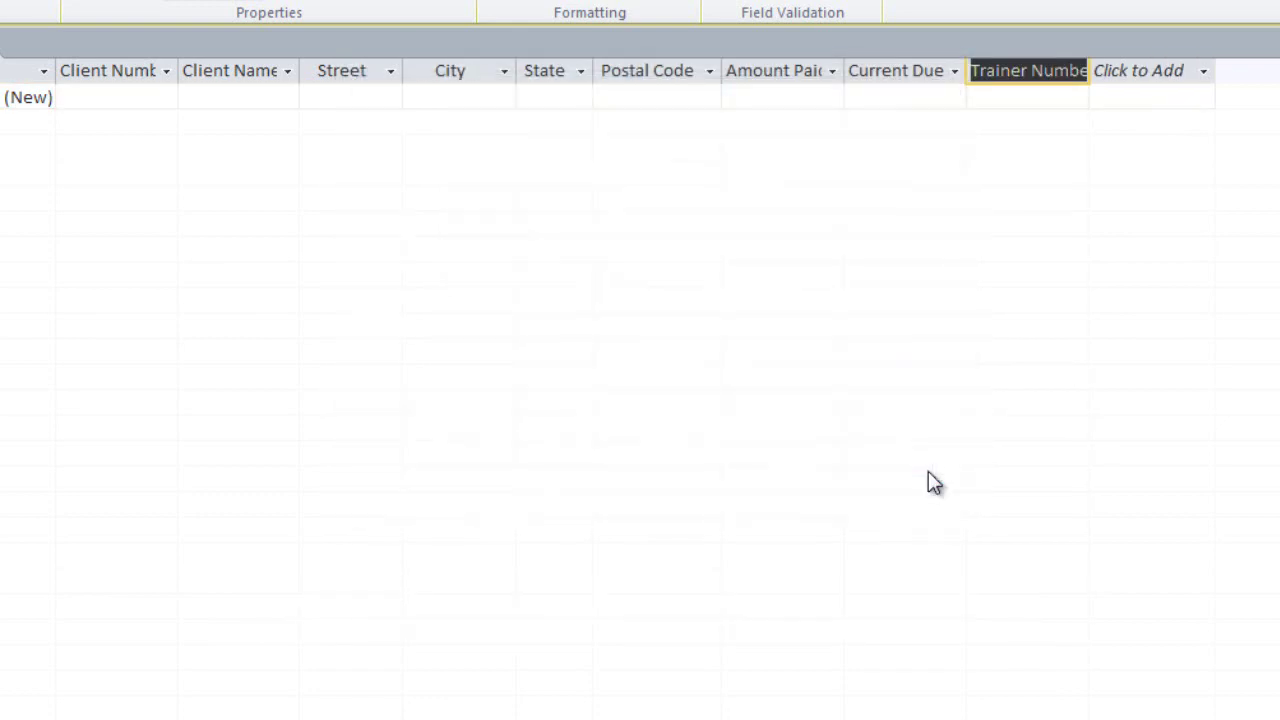